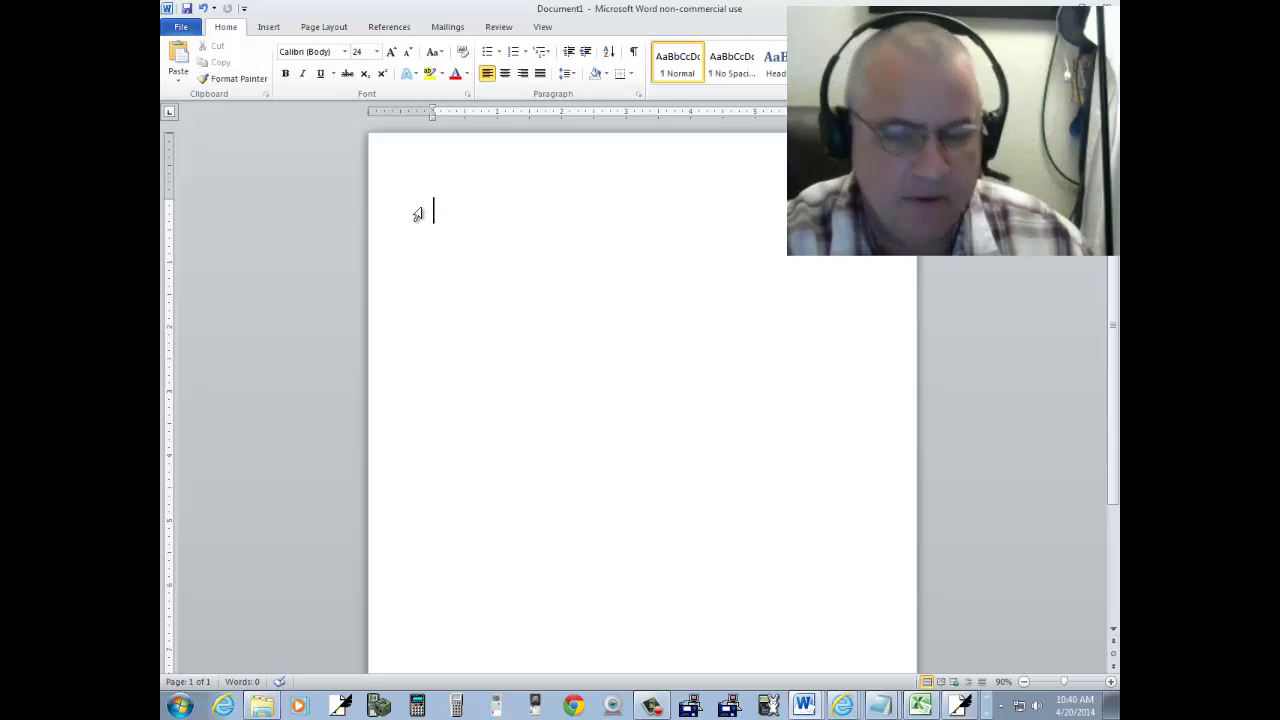
Type the title 'Solving System of Equations - Substitution', fixing the typos in 'Equations'
{"action": "type", "text": "Solving System"}
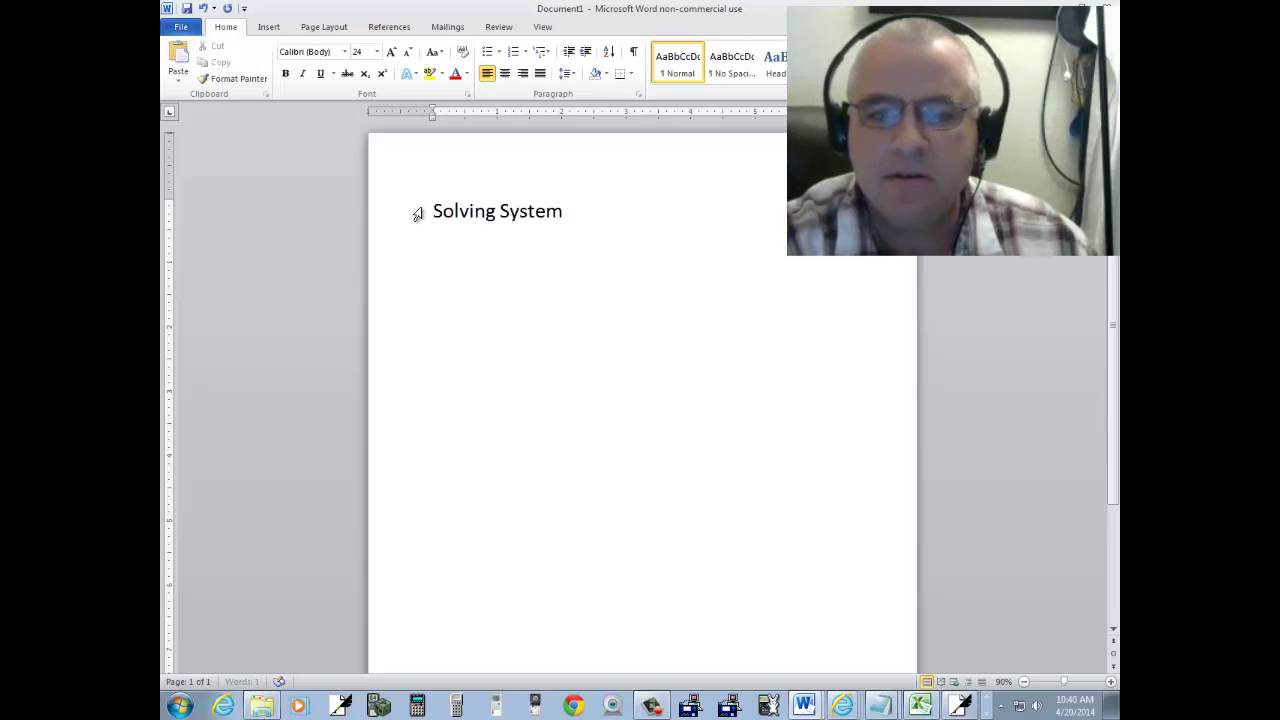
{"action": "type", "text": " of Equatiion"}
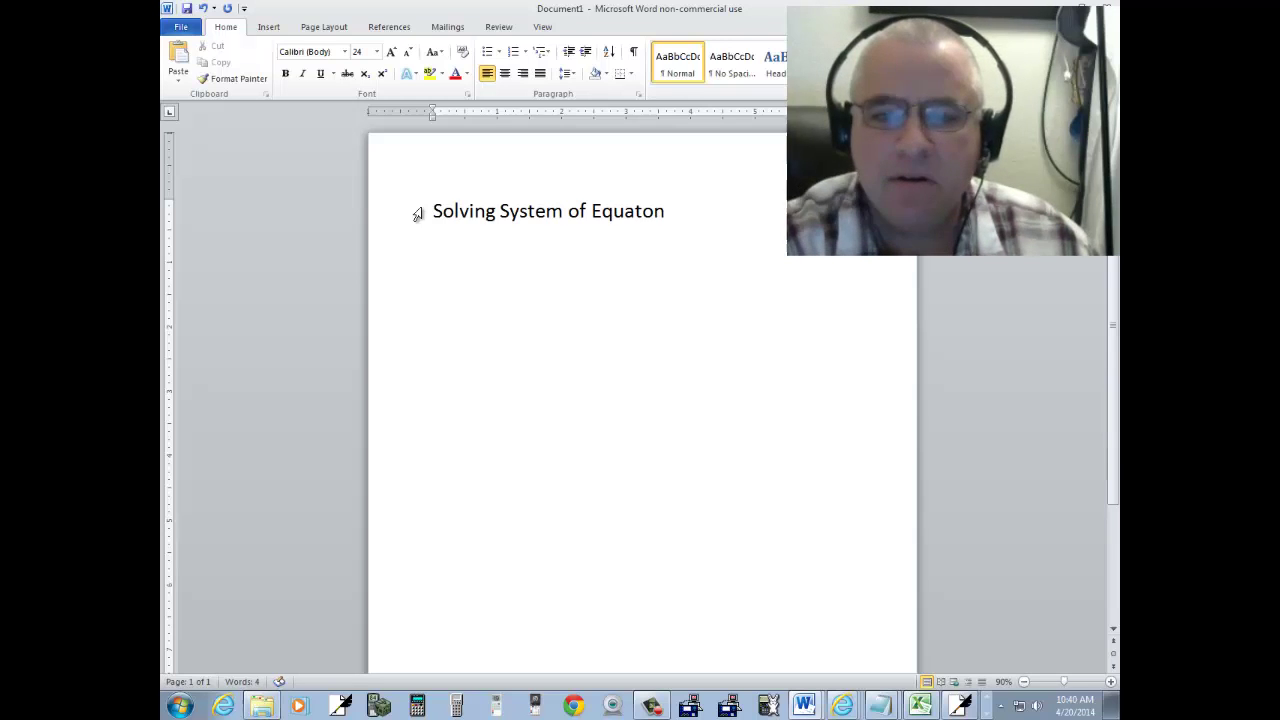
{"action": "key", "text": "BackSpace"}
{"action": "key", "text": "BackSpace"}
{"action": "type", "text": "iions"}
{"action": "key", "text": "BackSpace"}
{"action": "key", "text": "BackSpace"}
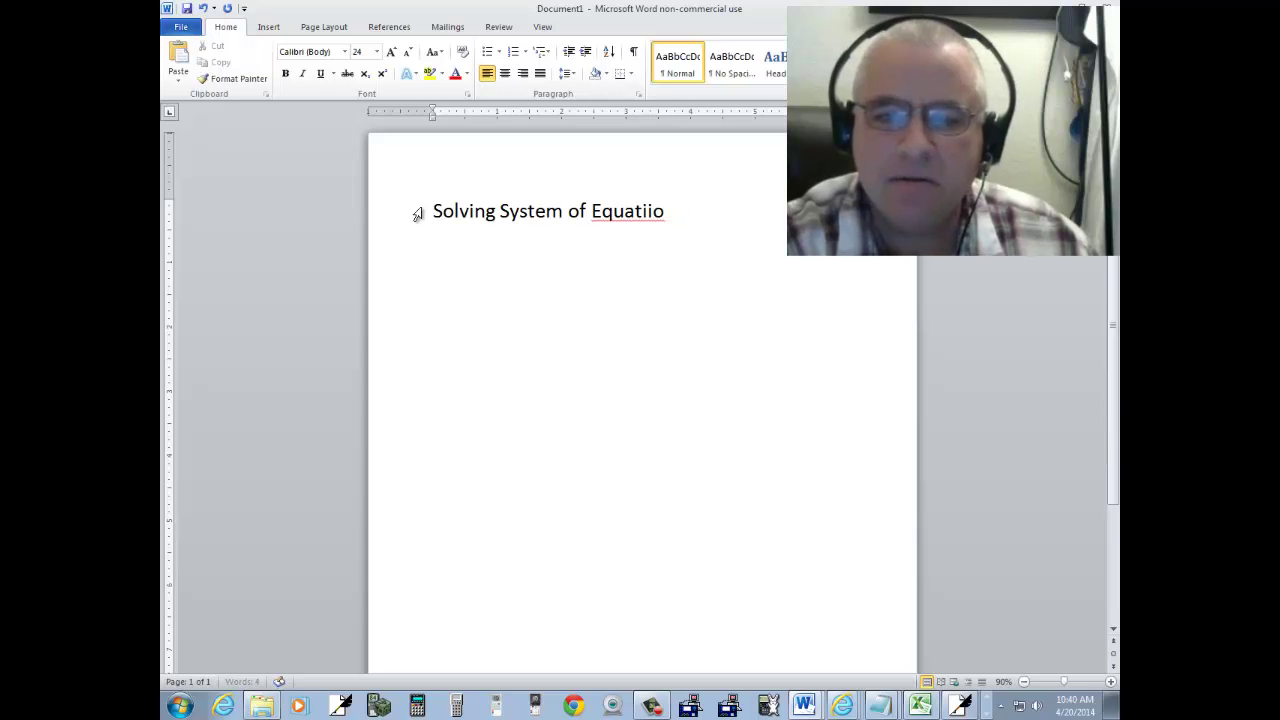
{"action": "type", "text": "ons - "}
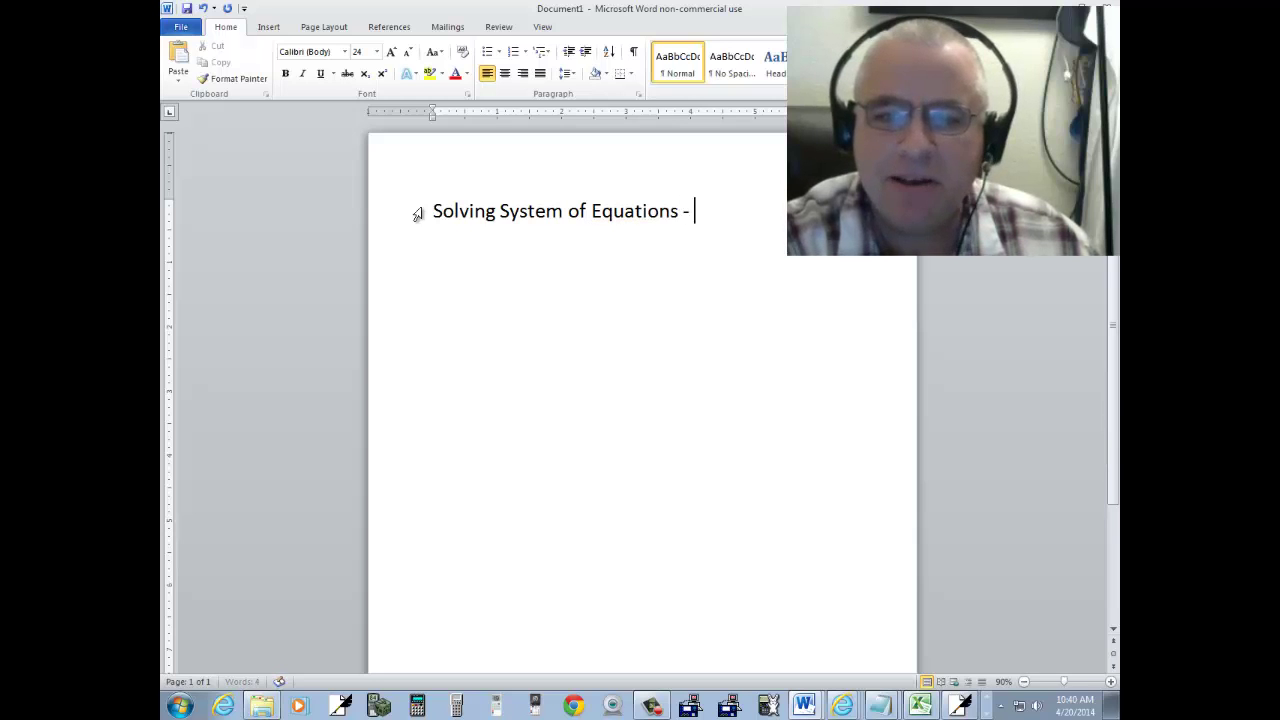
{"action": "type", "text": "Substitutio"}
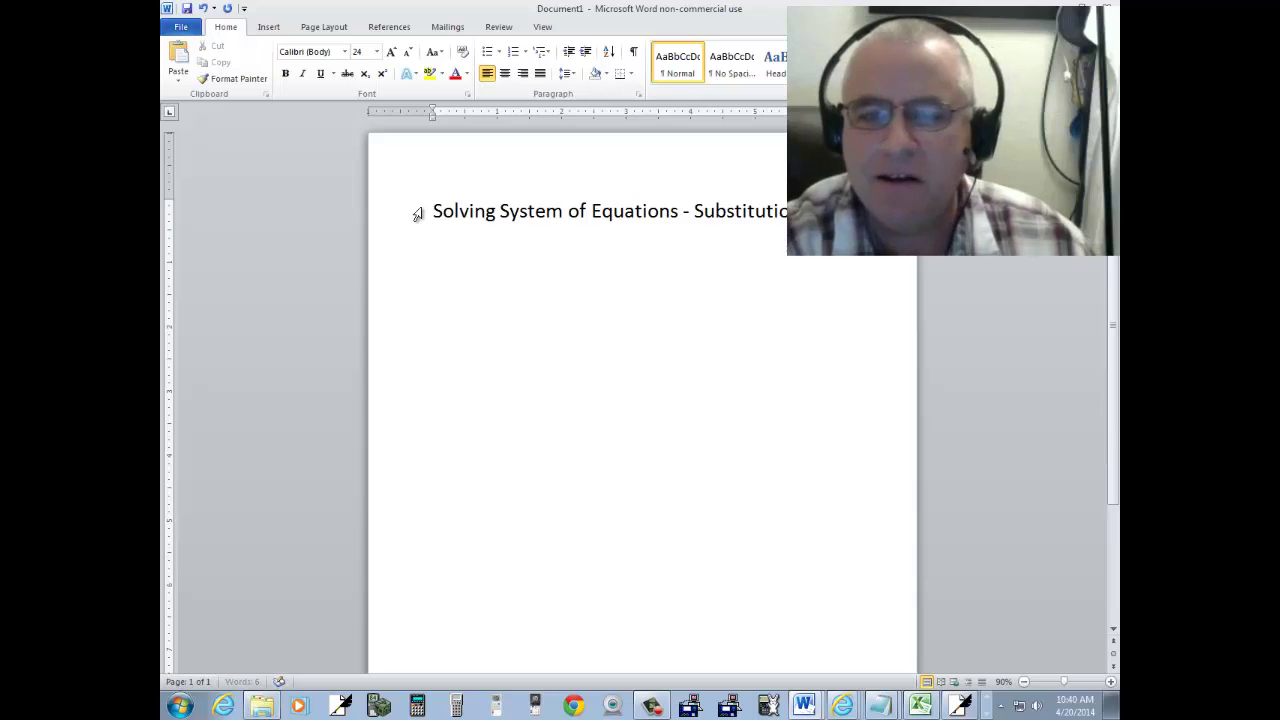
Add step 1 'Solve one of the equations for one of the variables' and step 2 'Substitute this into the other equation and so'
{"action": "key", "text": "Return"}
{"action": "type", "text": "1. "}
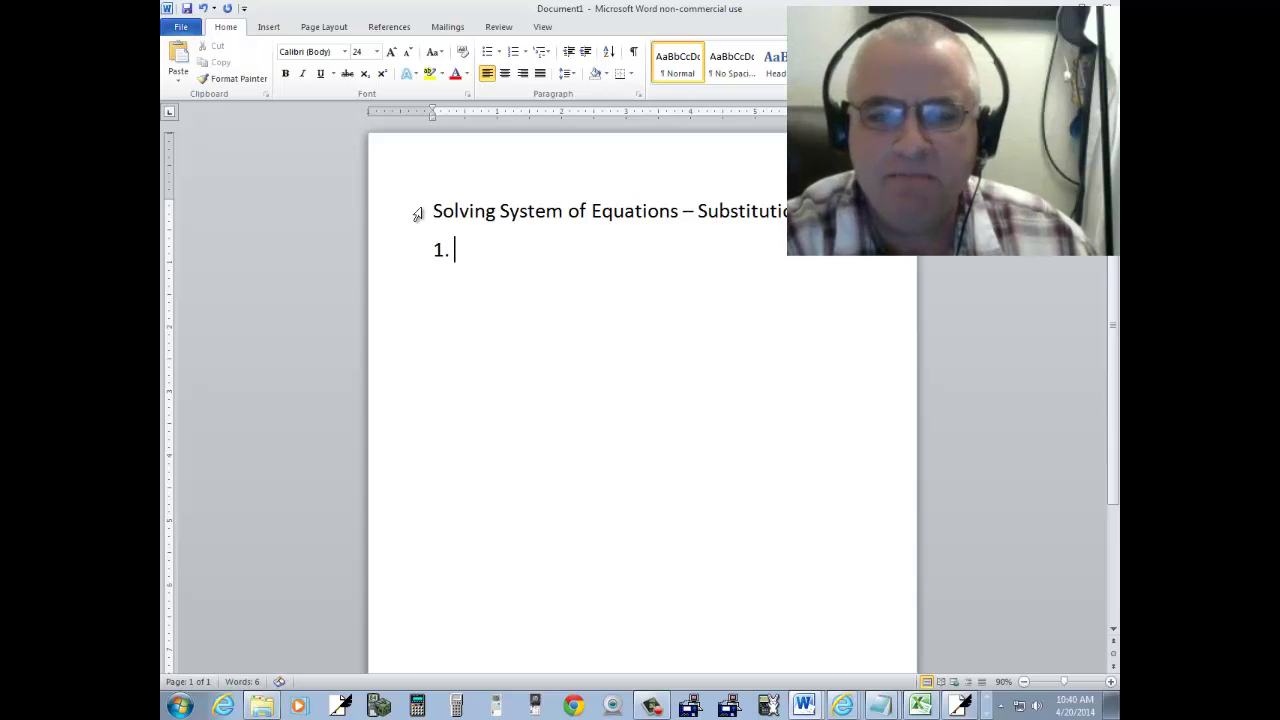
{"action": "type", "text": "Solve one of "}
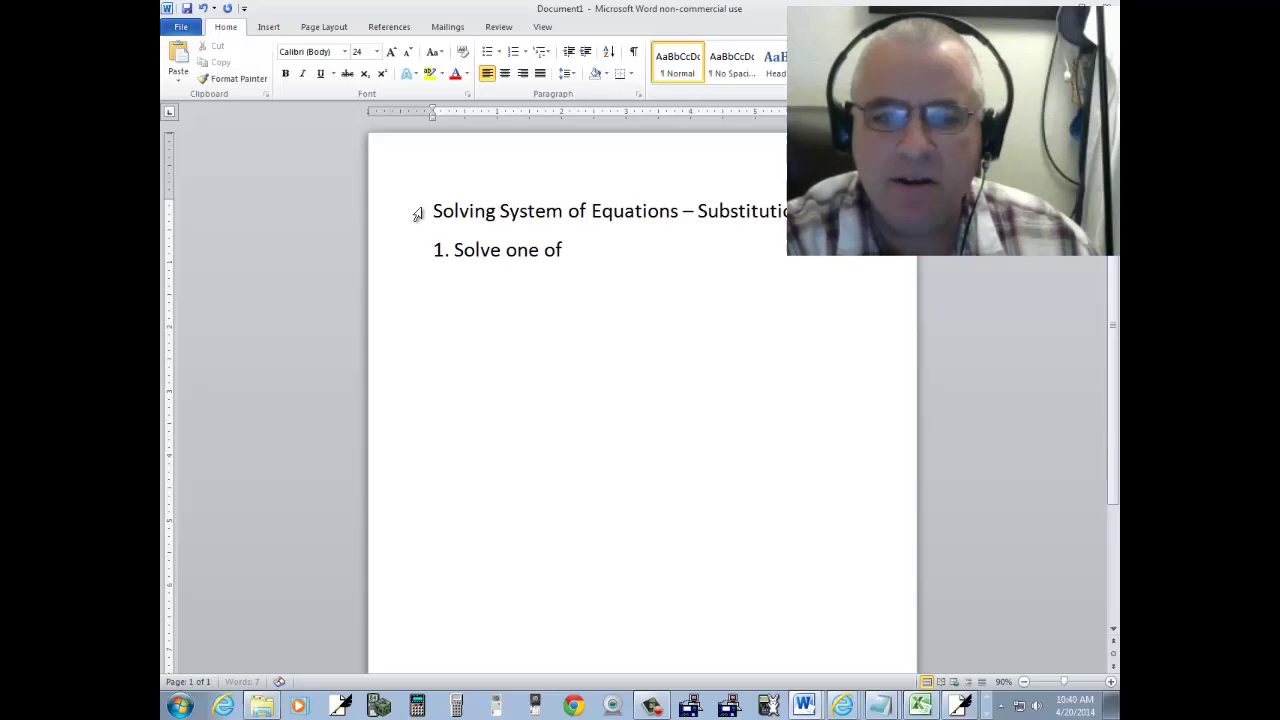
{"action": "type", "text": "the equations"}
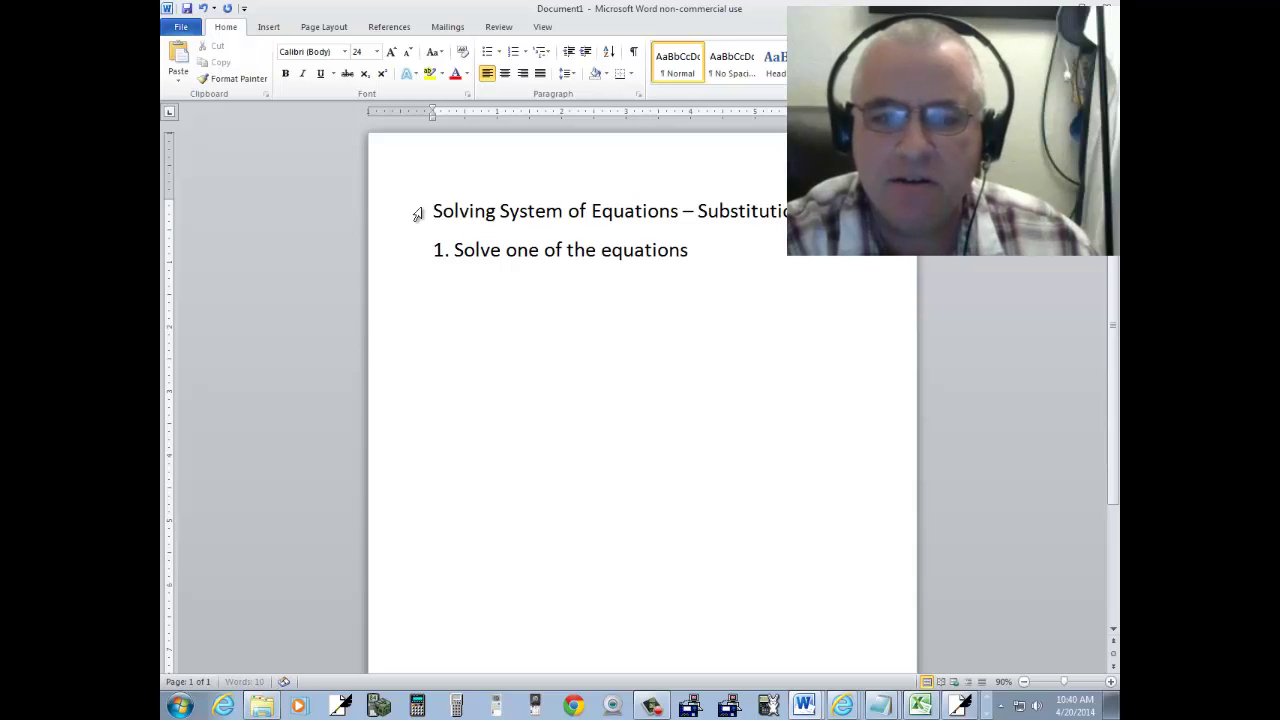
{"action": "type", "text": " for one of the "}
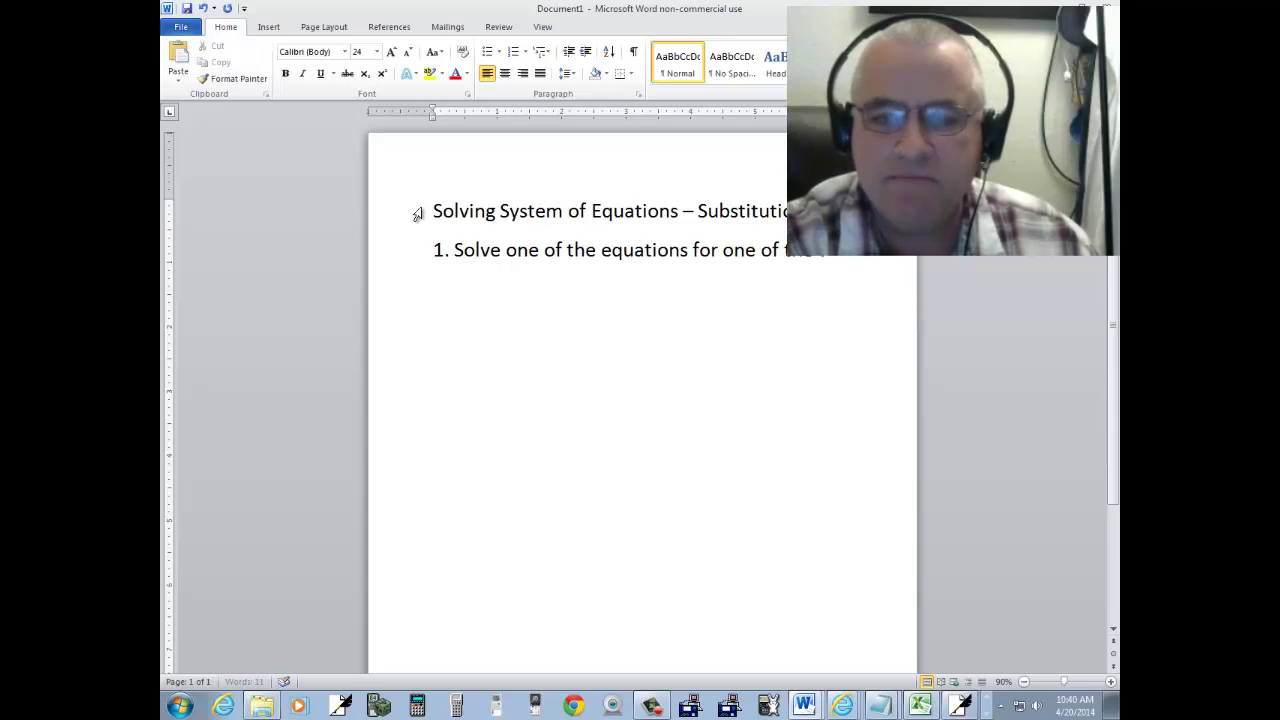
{"action": "type", "text": "variables"}
{"action": "key", "text": "Return"}
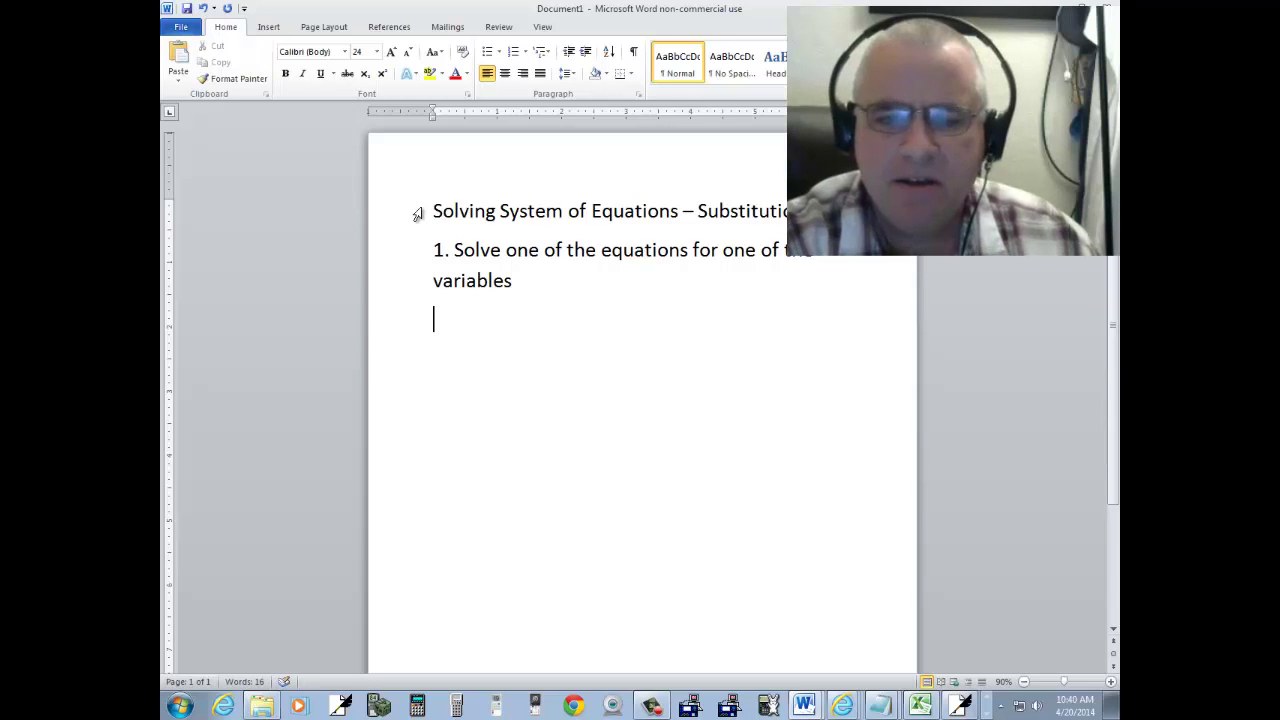
{"action": "type", "text": "2. S"}
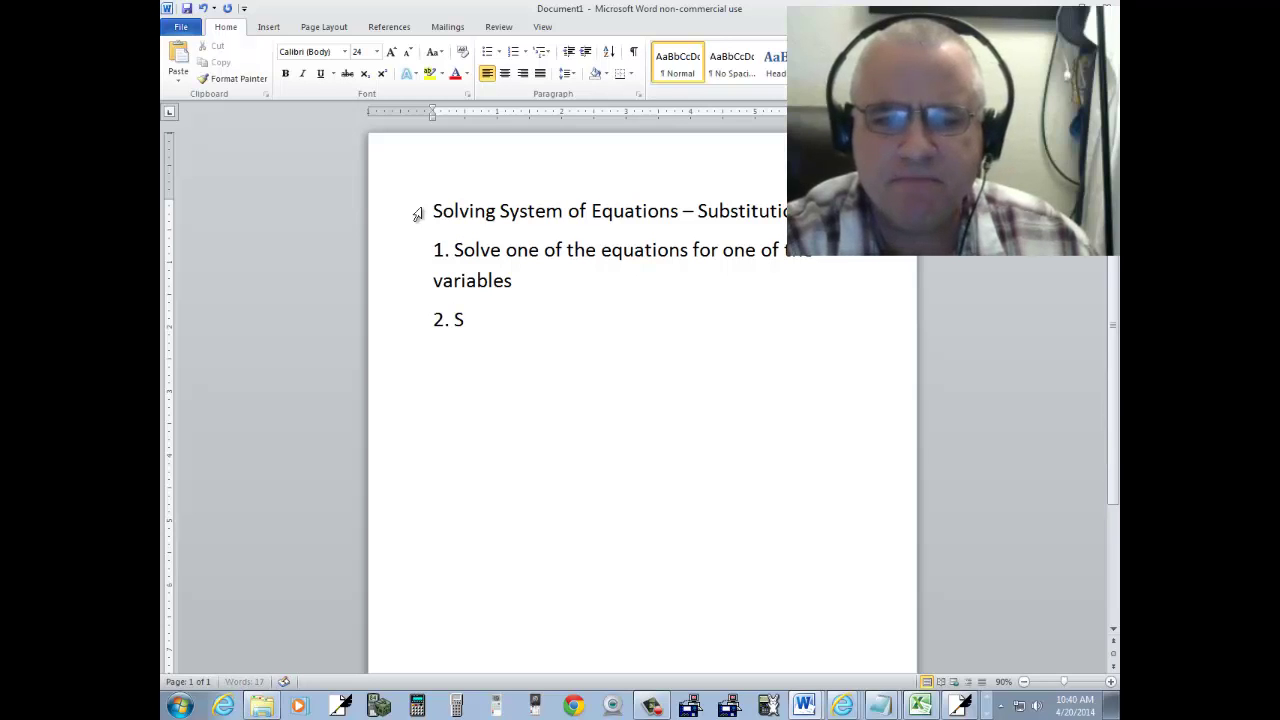
{"action": "type", "text": "ubstitute t"}
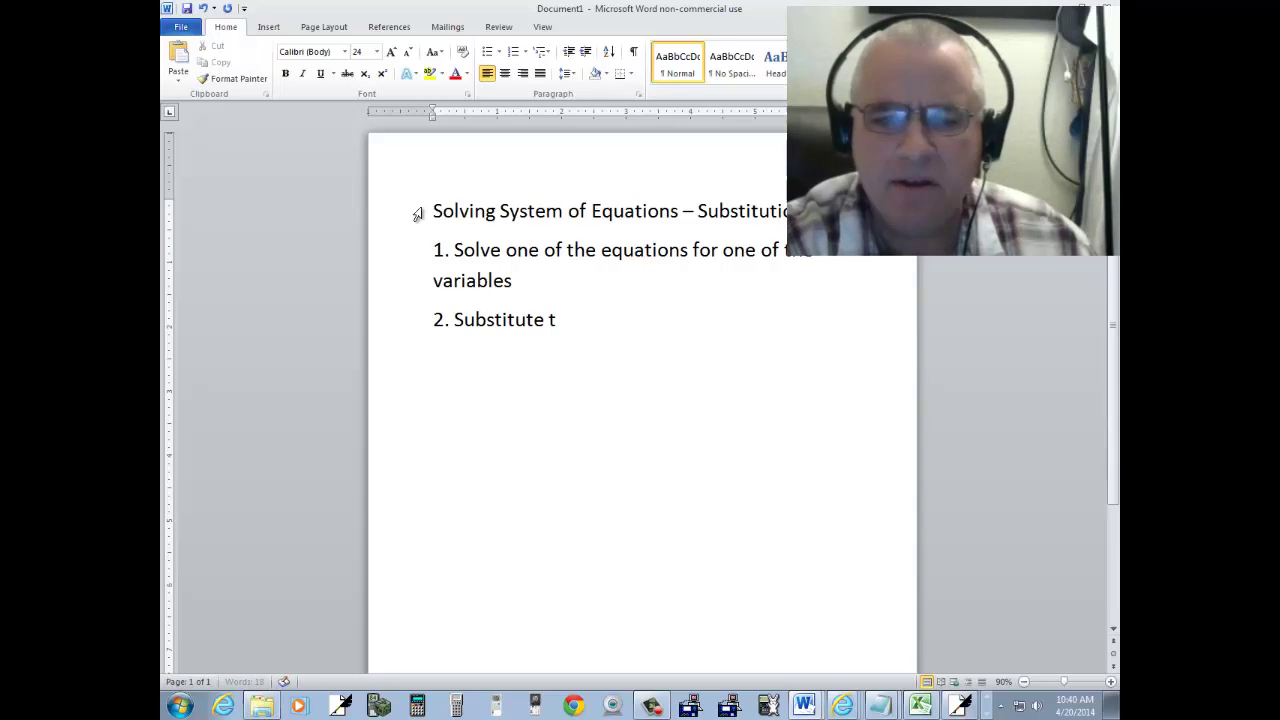
{"action": "type", "text": "his into the"}
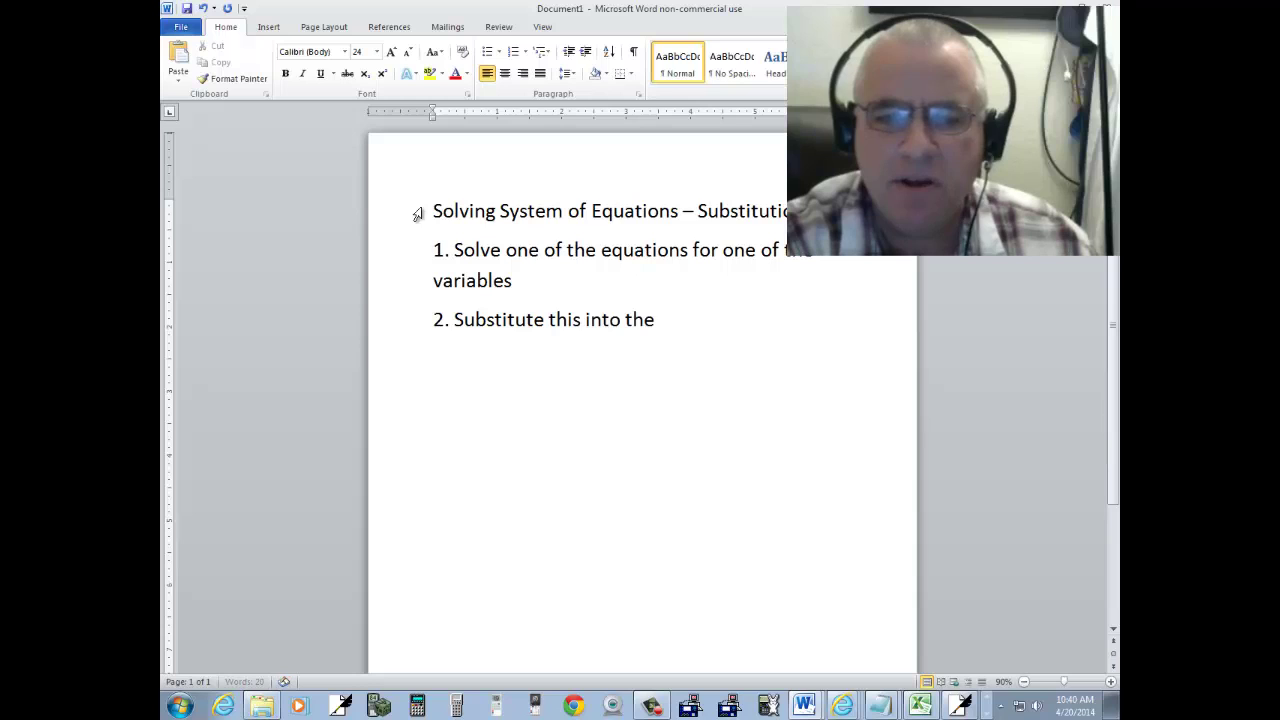
{"action": "type", "text": " other equaation"}
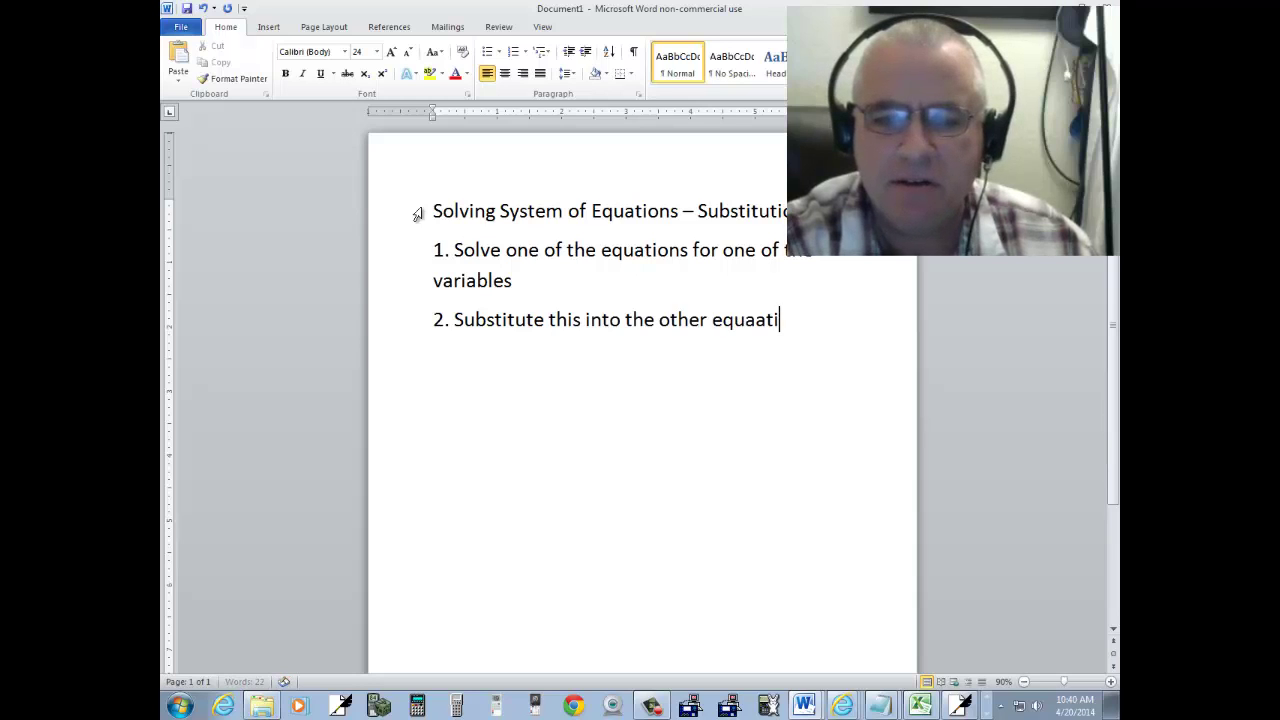
{"action": "key", "text": "BackSpace"}
{"action": "key", "text": "BackSpace"}
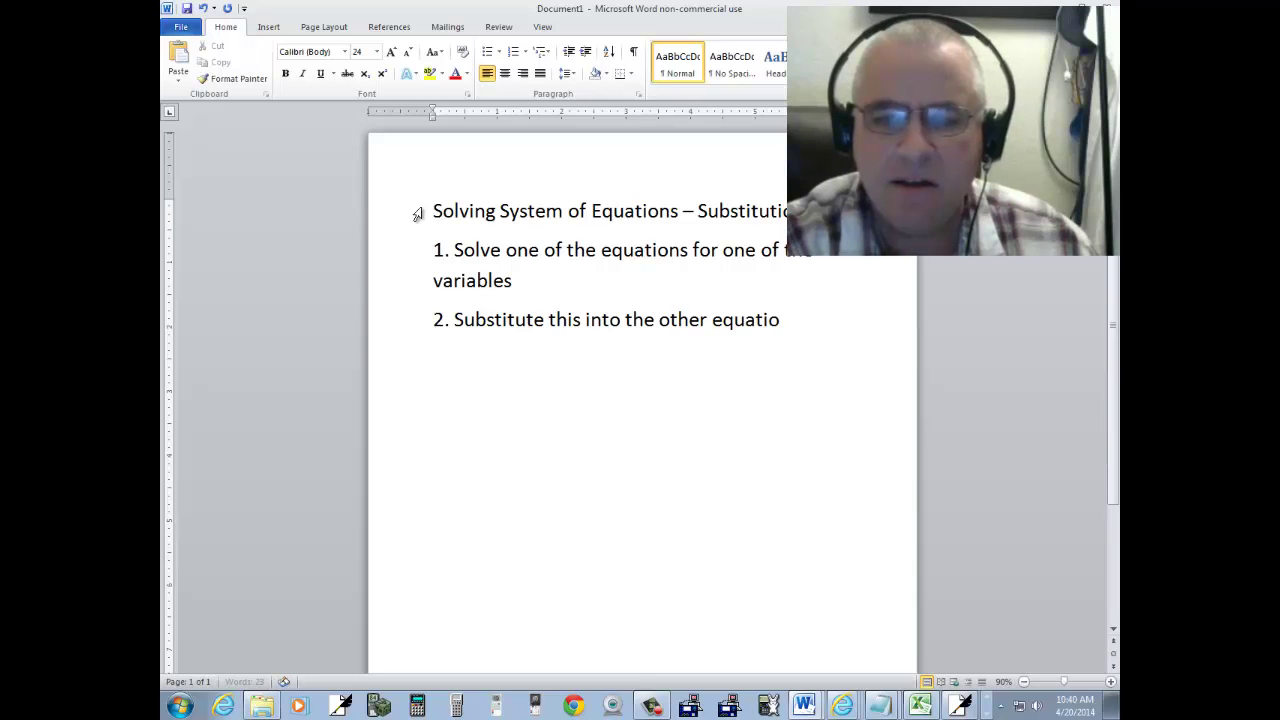
{"action": "type", "text": "n and solve"}
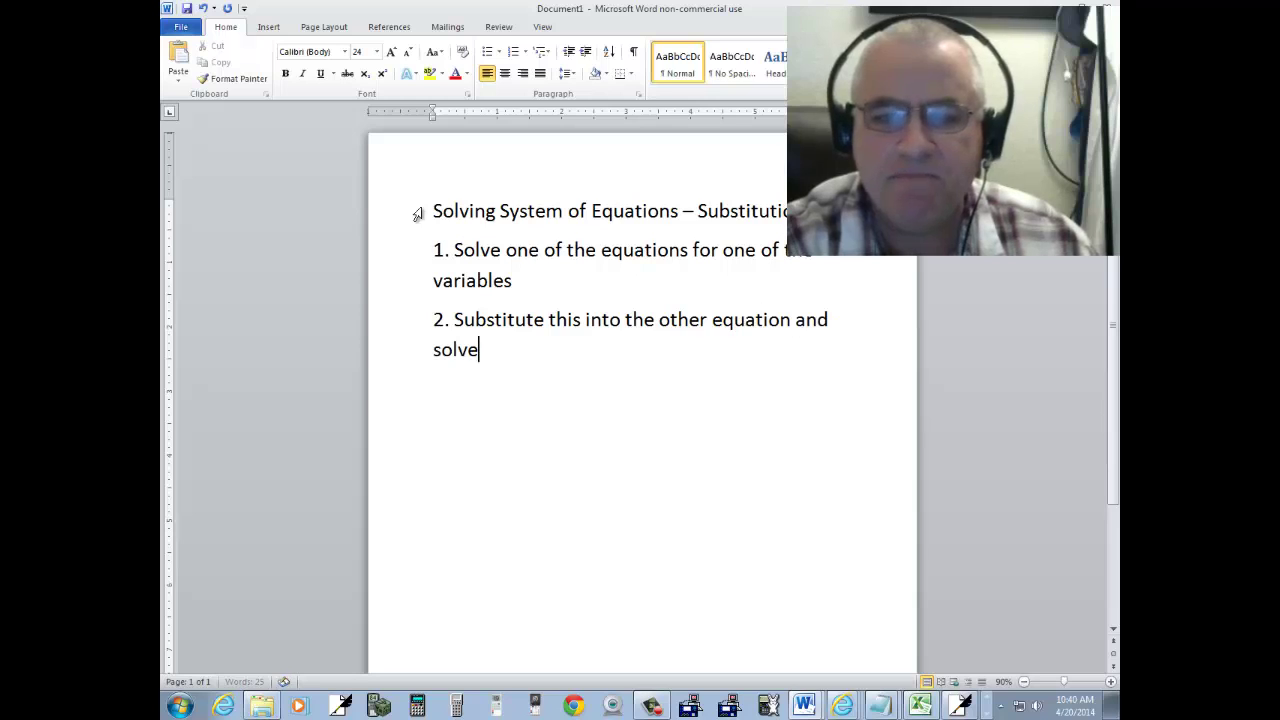
Add step 3: 'Substitute this value into the equation from step 1 and so'
{"action": "key", "text": "Return"}
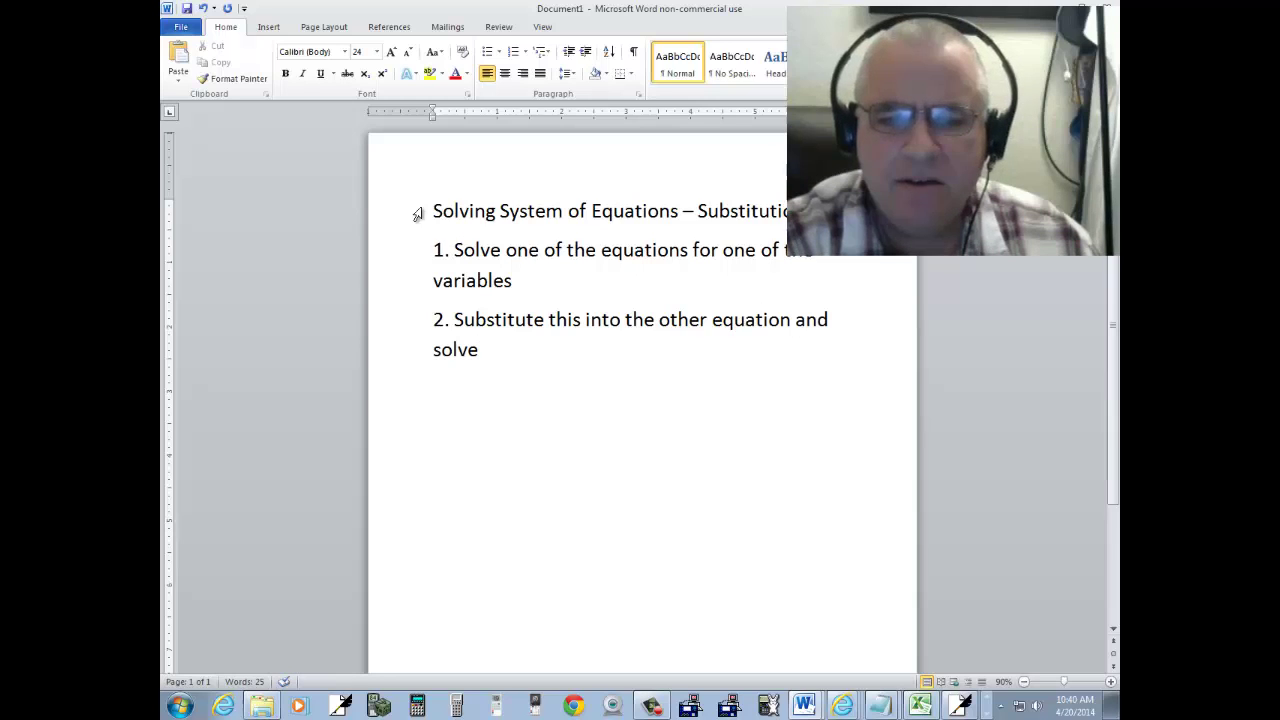
{"action": "type", "text": "3. Subst"}
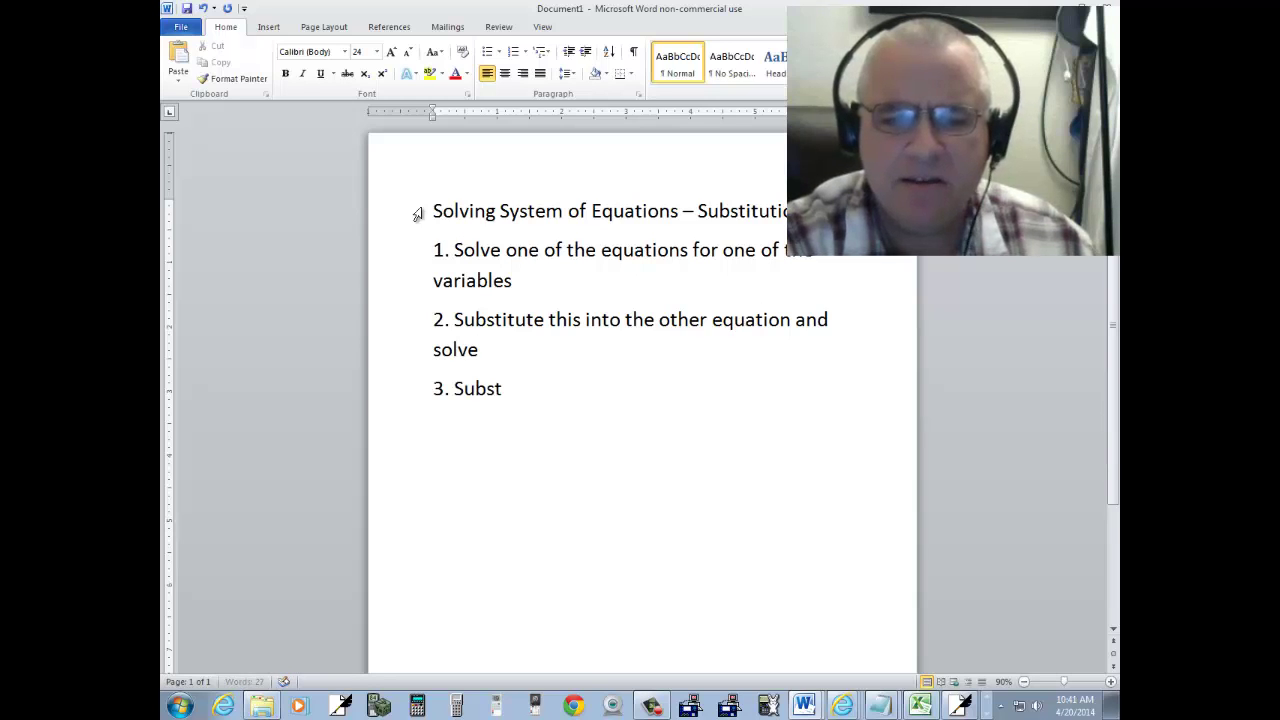
{"action": "type", "text": "itute this "}
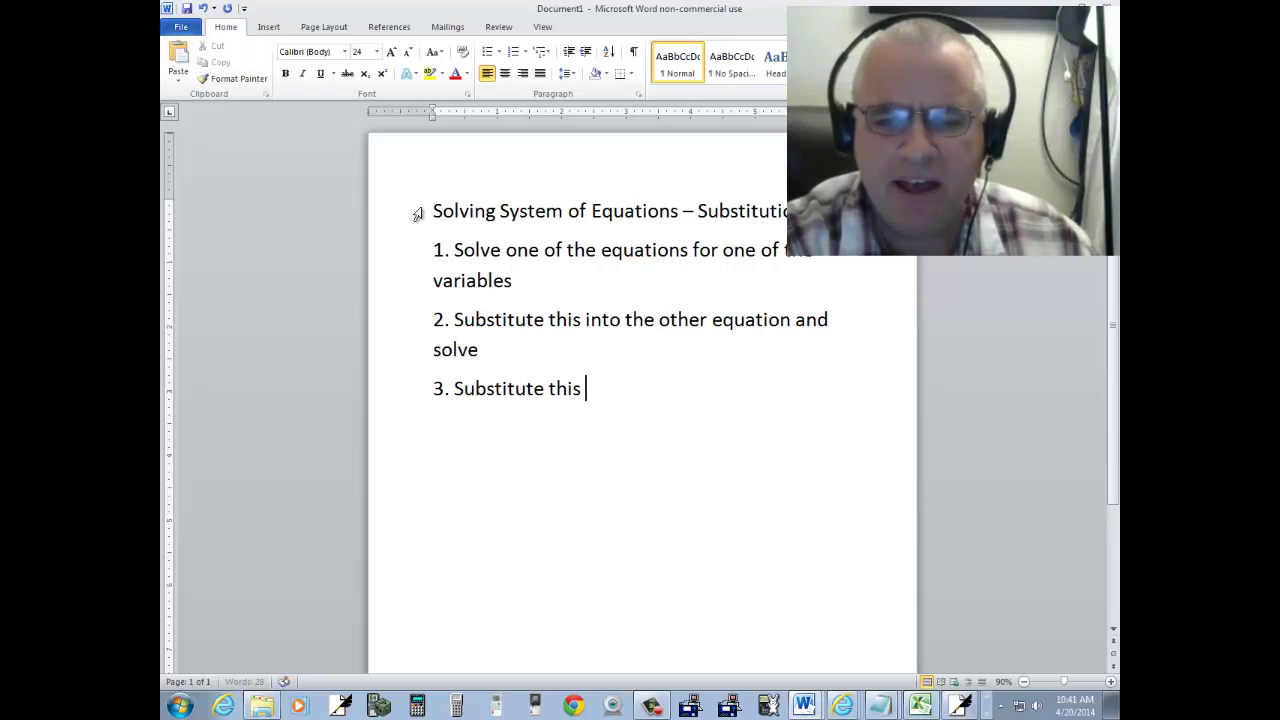
{"action": "type", "text": "value into th e"}
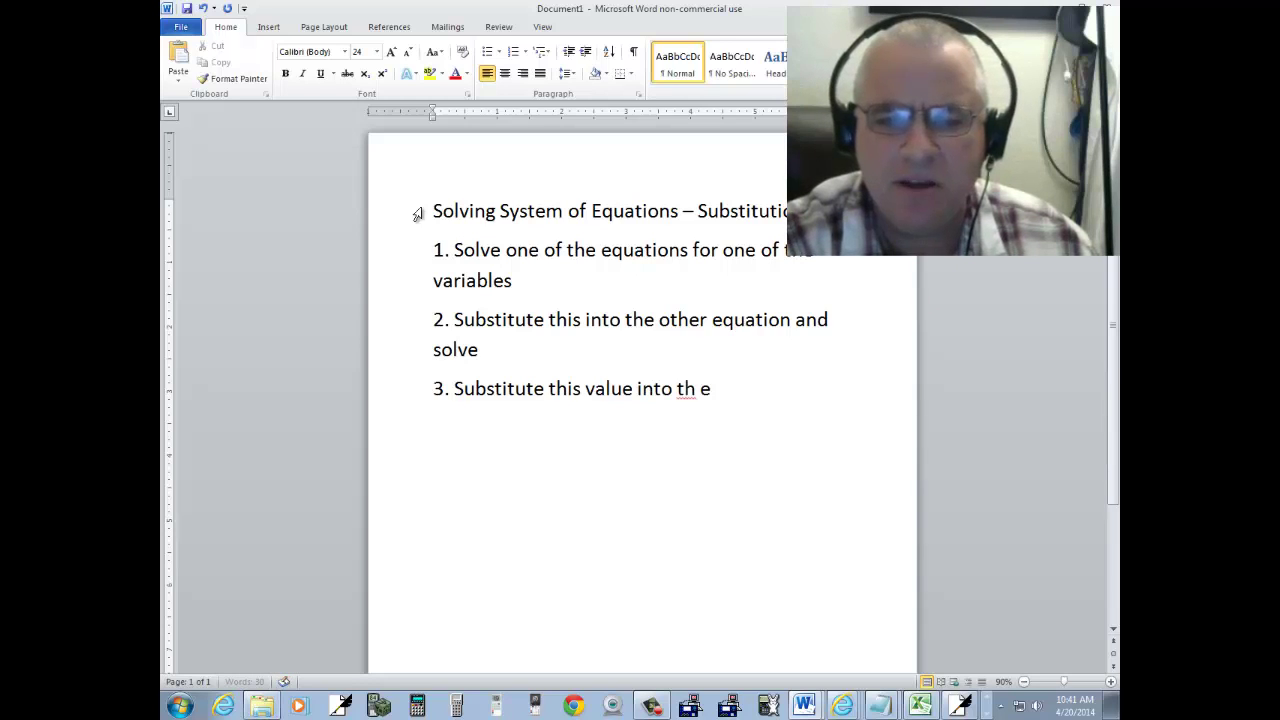
{"action": "key", "text": "BackSpace"}
{"action": "key", "text": "BackSpace"}
{"action": "type", "text": "e equation from step 1"}
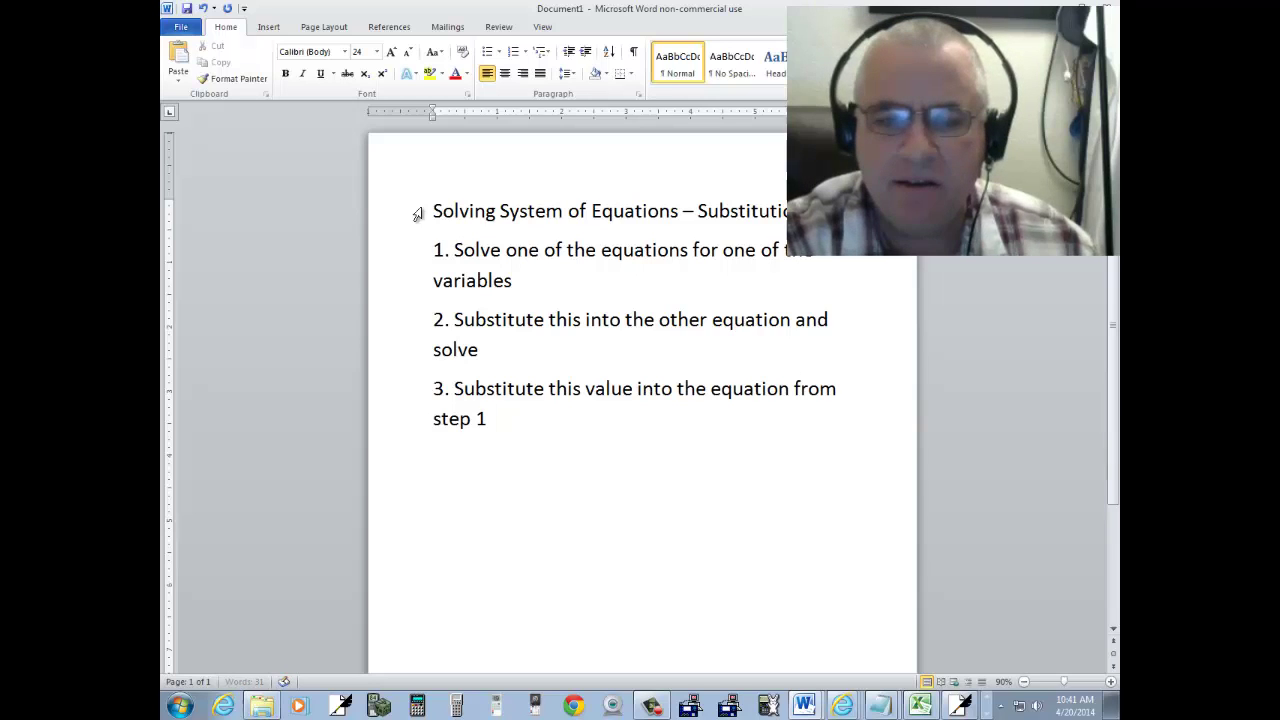
{"action": "type", "text": " and solve"}
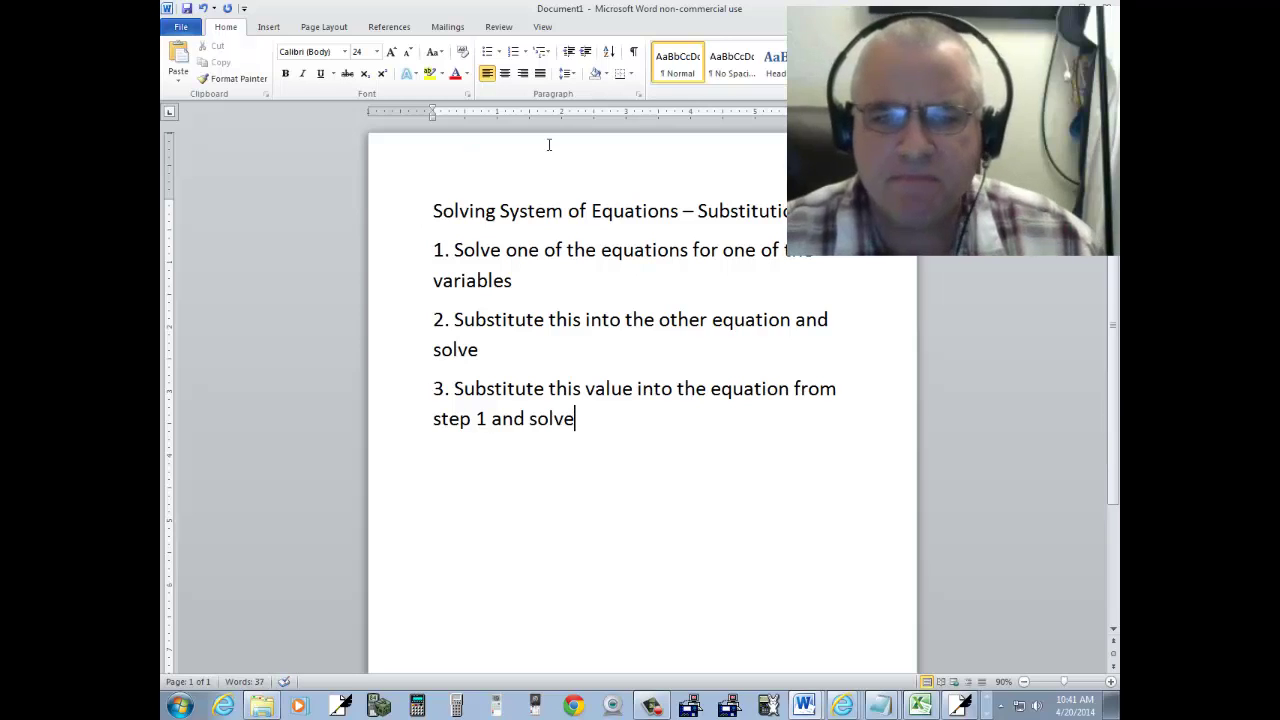
Put a bottom border under the title line and return to the step text
{"action": "left_click", "coordinate": [397, 208]}
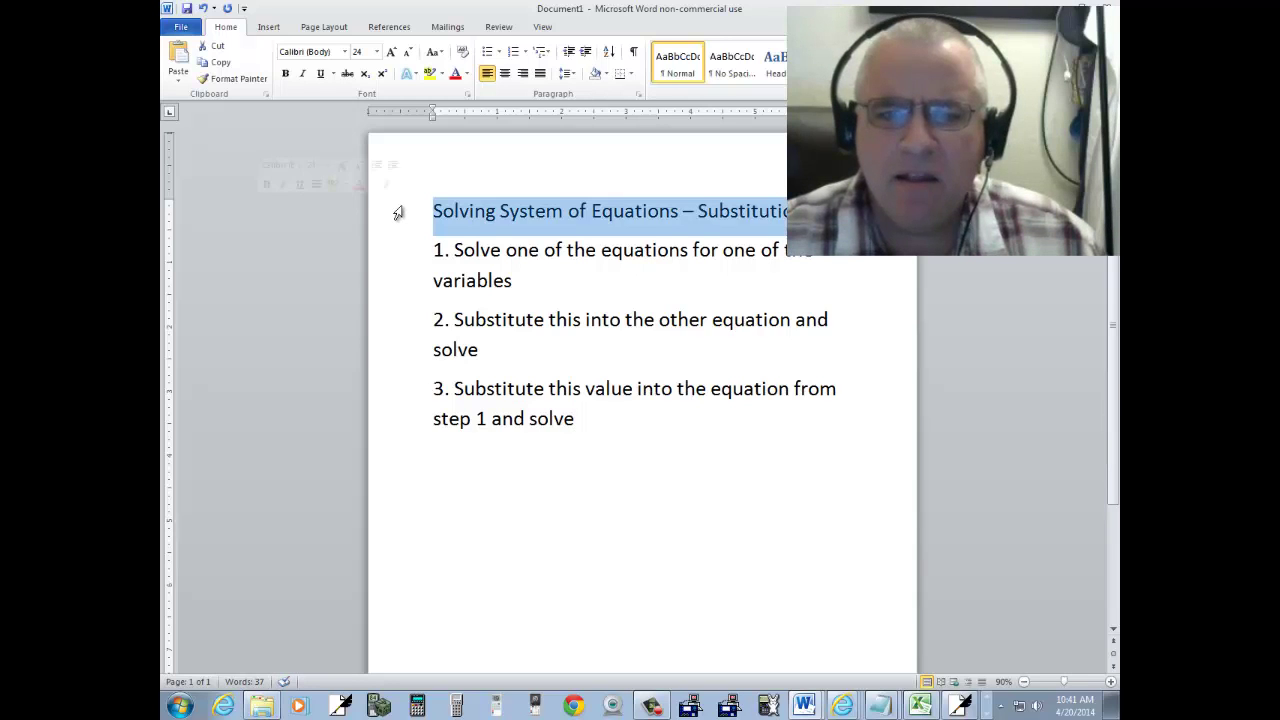
{"action": "left_click", "coordinate": [620, 73]}
{"action": "left_click", "coordinate": [586, 251]}
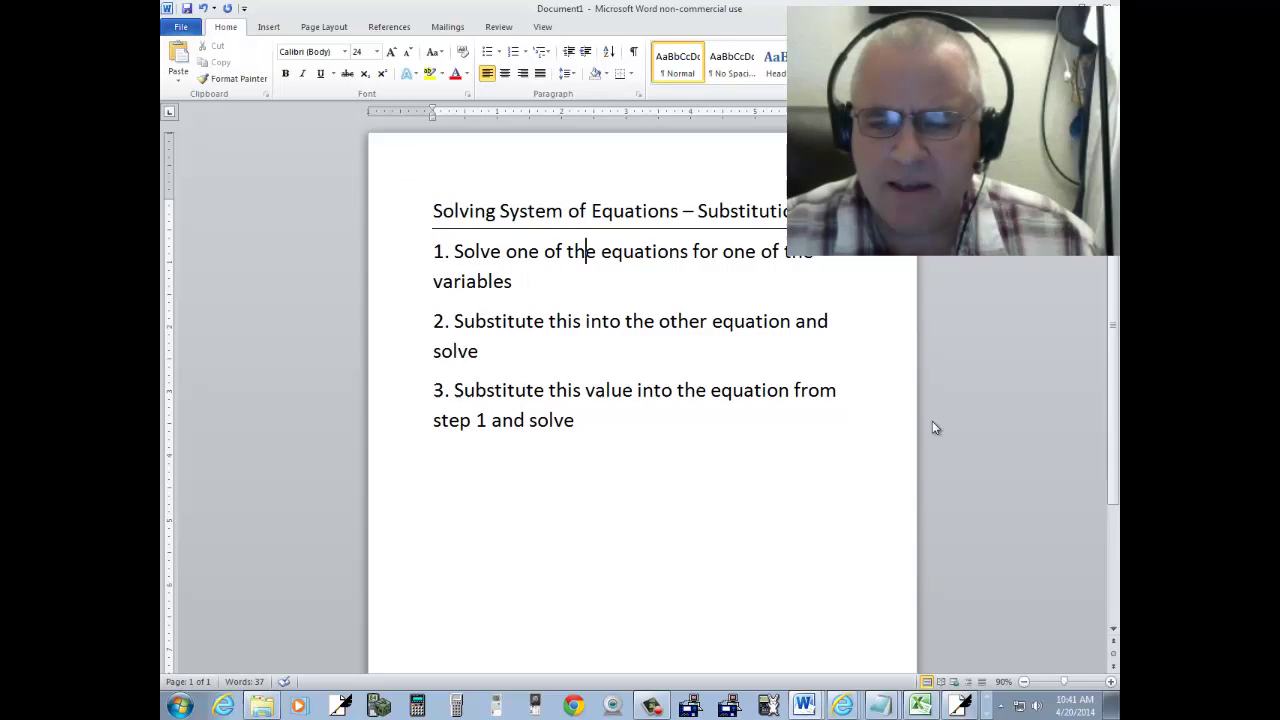
{"action": "left_click", "coordinate": [988, 705]}
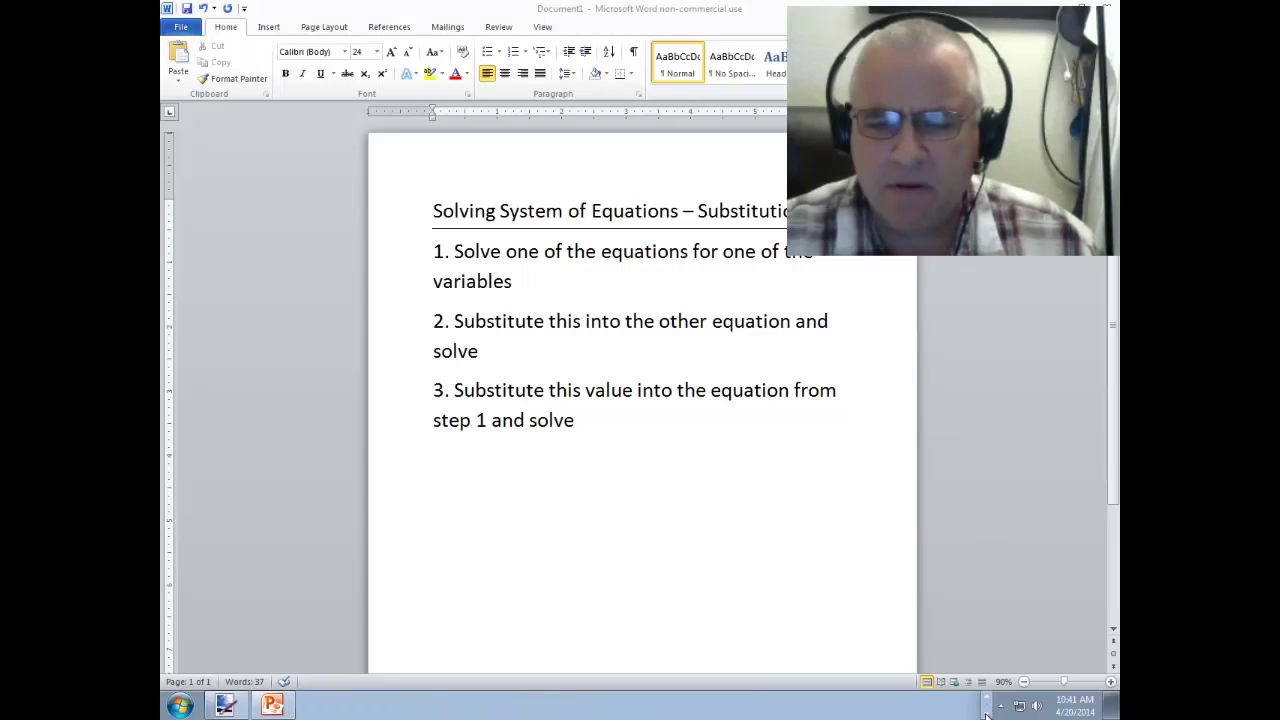
Show PowerPoint slide 4 with the system 5x − 4y = 30 and y = 2x − 9
{"action": "left_click", "coordinate": [276, 705]}
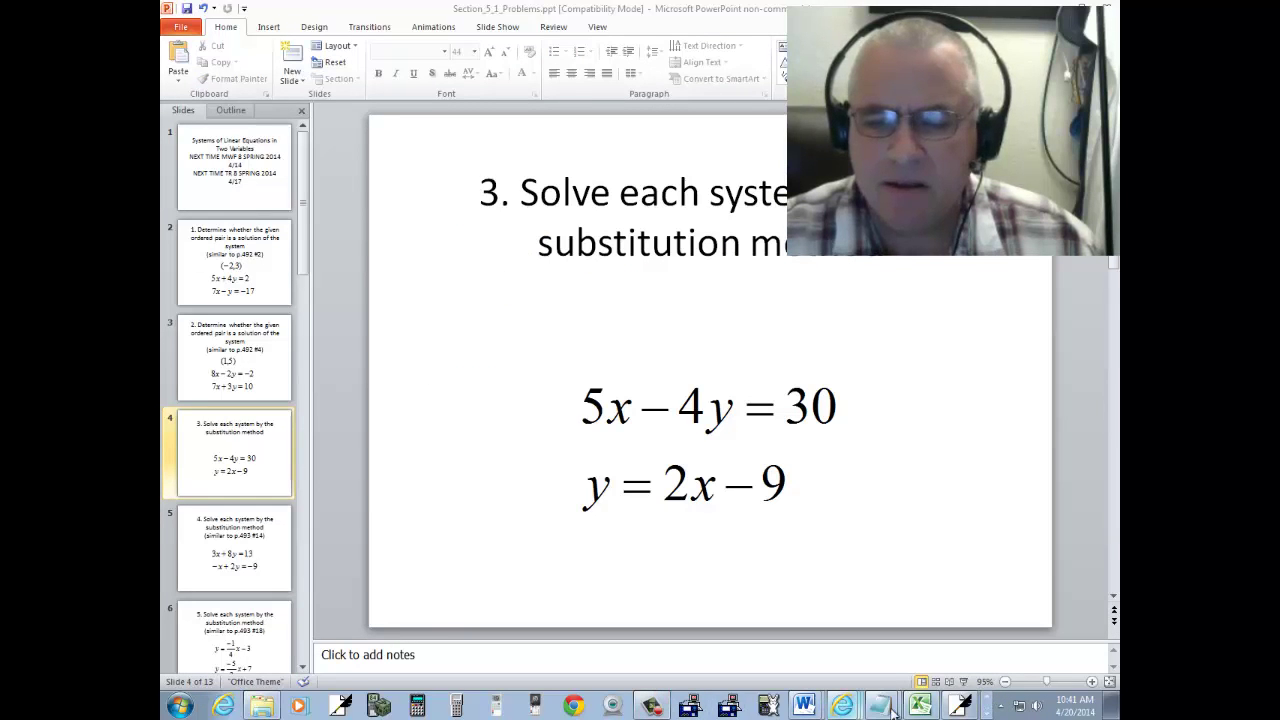
{"action": "left_click", "coordinate": [959, 706]}
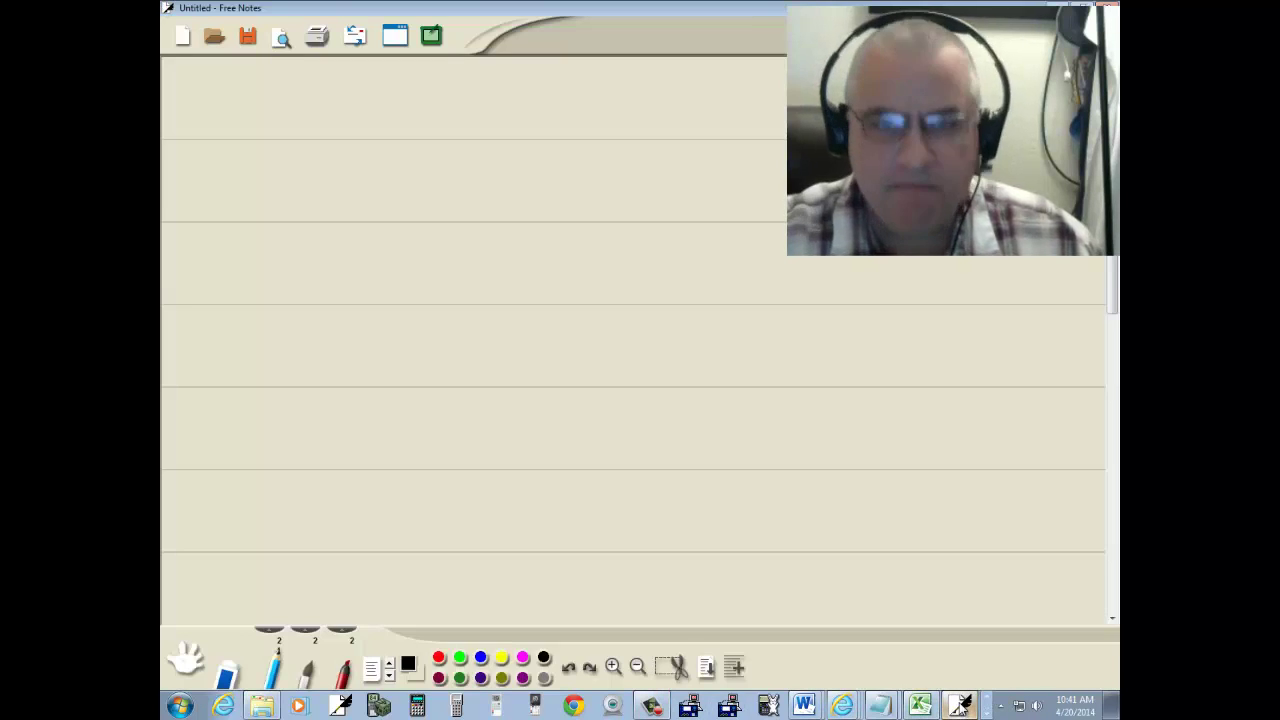
{"action": "key", "text": "alt+Tab"}
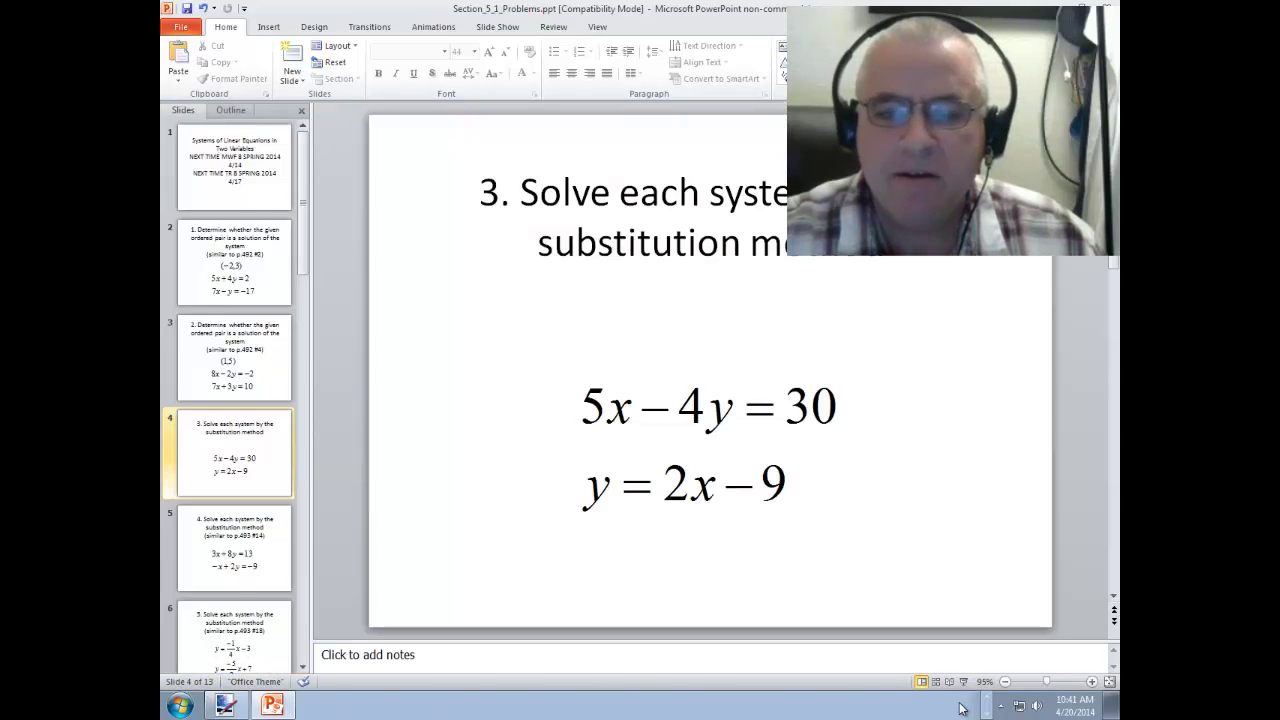
Handwrite the first equation 5x − 4y = 30 at the top of the Free Notes page
{"action": "left_click", "coordinate": [959, 706]}
{"action": "mouse_move", "coordinate": [268, 93]}
{"action": "left_mouse_down"}
{"action": "mouse_move", "coordinate": [256, 117]}
{"action": "mouse_move", "coordinate": [291, 118]}
{"action": "left_mouse_up"}
{"action": "mouse_move", "coordinate": [291, 94]}
{"action": "left_mouse_down"}
{"action": "mouse_move", "coordinate": [277, 118]}
{"action": "mouse_move", "coordinate": [327, 107]}
{"action": "left_mouse_up"}
{"action": "mouse_move", "coordinate": [323, 93]}
{"action": "left_mouse_down"}
{"action": "mouse_move", "coordinate": [324, 116]}
{"action": "mouse_move", "coordinate": [344, 108]}
{"action": "left_mouse_up"}
{"action": "mouse_move", "coordinate": [350, 95]}
{"action": "left_mouse_down"}
{"action": "mouse_move", "coordinate": [329, 142]}
{"action": "mouse_move", "coordinate": [373, 101]}
{"action": "left_mouse_up"}
{"action": "mouse_move", "coordinate": [361, 110]}
{"action": "left_mouse_down"}
{"action": "mouse_move", "coordinate": [392, 120]}
{"action": "mouse_move", "coordinate": [404, 101]}
{"action": "left_mouse_up"}
{"action": "key", "text": "alt+Tab"}
Handwrite the second equation y = 2x − 9 on the line below
{"action": "key", "text": "alt+Tab"}
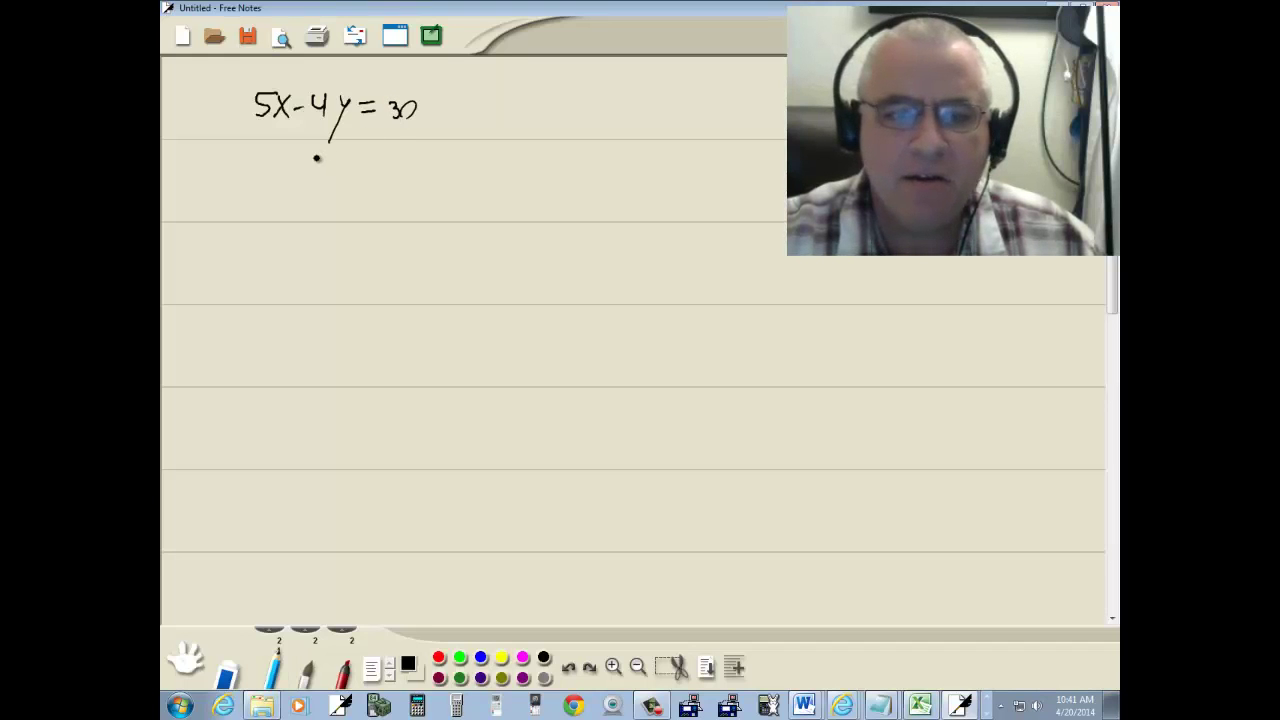
{"action": "mouse_move", "coordinate": [310, 145]}
{"action": "left_mouse_down"}
{"action": "mouse_move", "coordinate": [297, 180]}
{"action": "mouse_move", "coordinate": [306, 157]}
{"action": "mouse_move", "coordinate": [334, 148]}
{"action": "left_mouse_up"}
{"action": "mouse_move", "coordinate": [320, 159]}
{"action": "left_mouse_down"}
{"action": "mouse_move", "coordinate": [380, 161]}
{"action": "mouse_move", "coordinate": [365, 162]}
{"action": "left_mouse_up"}
{"action": "key", "text": "alt+Tab"}
{"action": "key", "text": "alt+Tab"}
{"action": "mouse_move", "coordinate": [374, 155]}
{"action": "left_mouse_down"}
{"action": "mouse_move", "coordinate": [406, 153]}
{"action": "mouse_move", "coordinate": [405, 170]}
{"action": "left_mouse_up"}
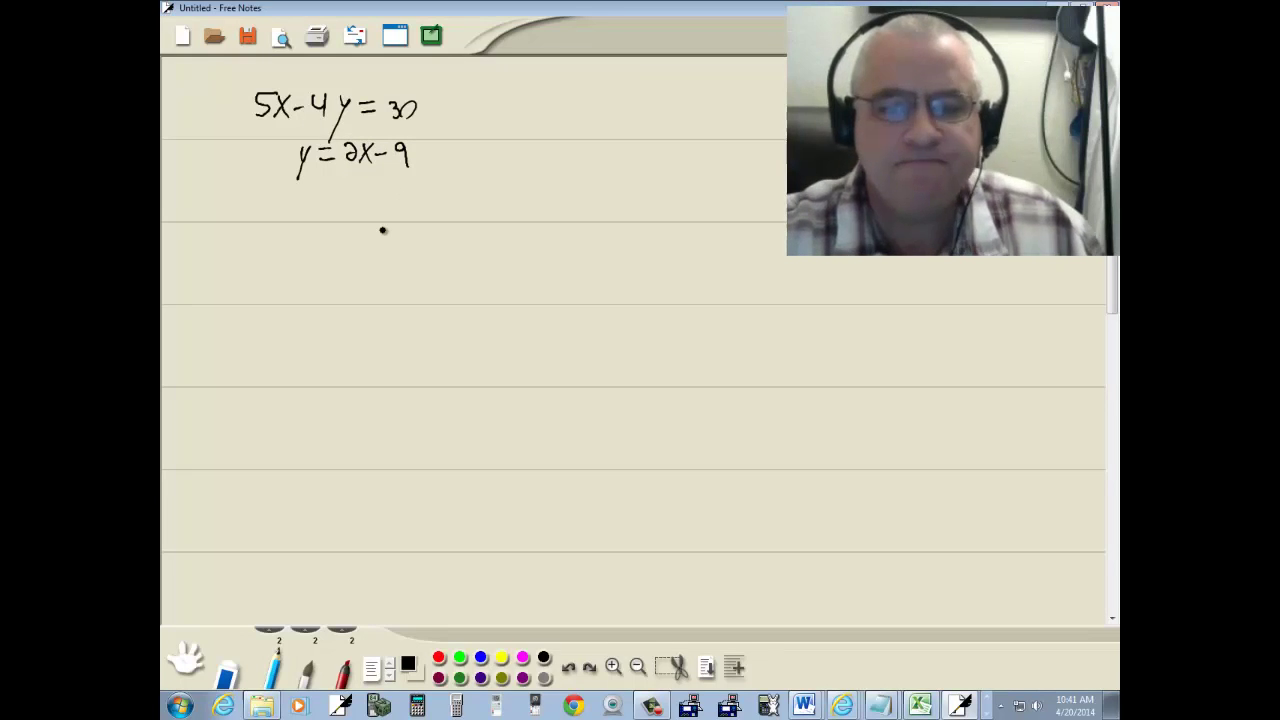
{"action": "key", "text": "alt+Tab"}
{"action": "key", "text": "alt+Tab"}
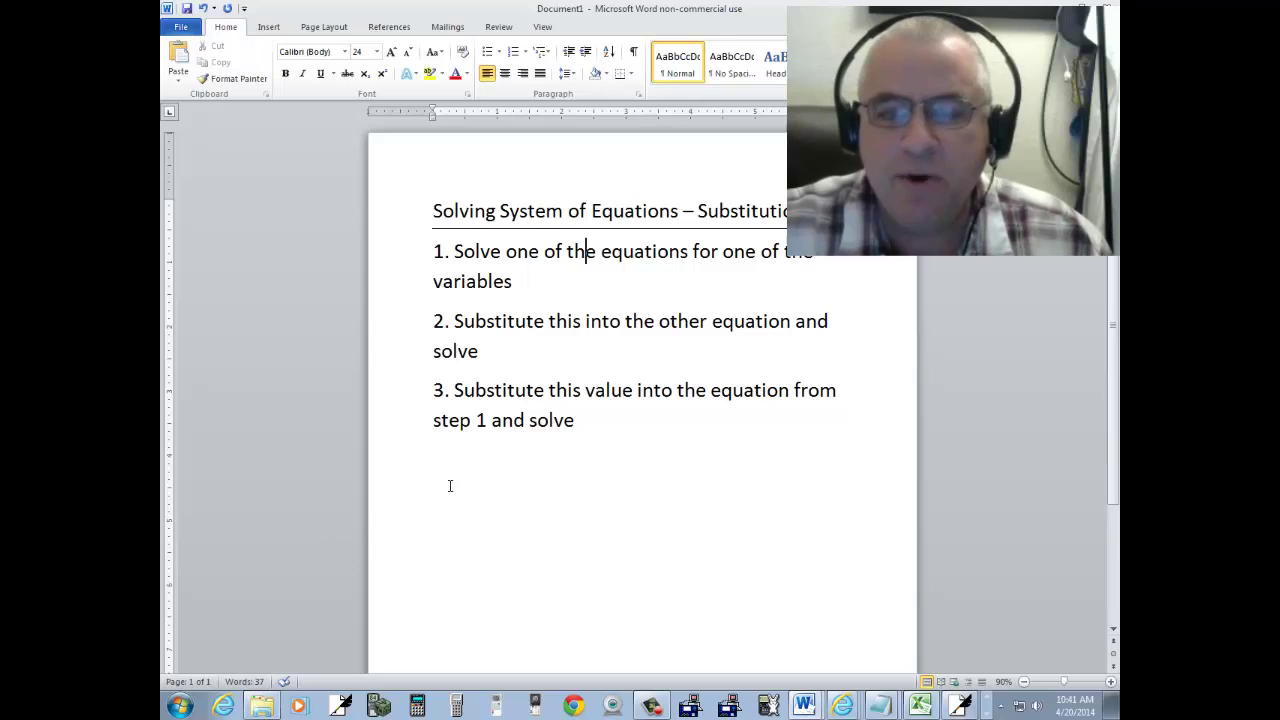
Draw a red circled 1, write y = 2x − 9 in black beside it, and add a red circled 2 below
{"action": "key", "text": "alt+Tab"}
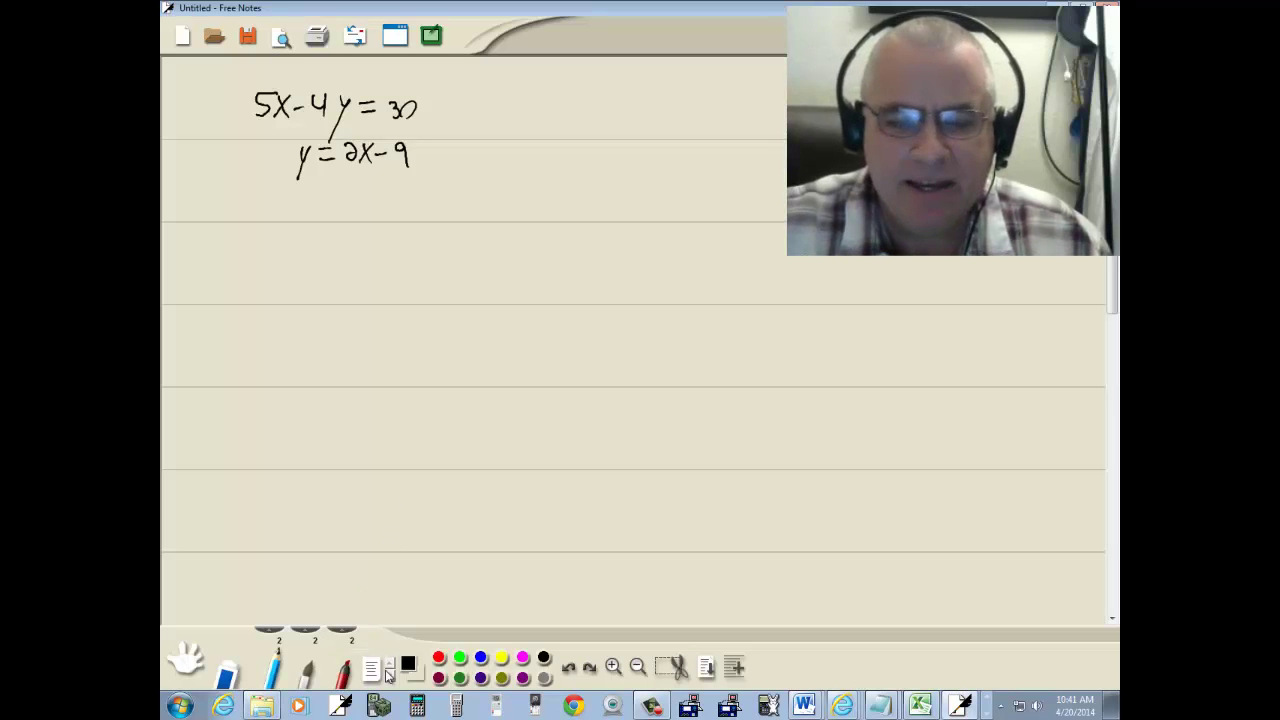
{"action": "left_click", "coordinate": [438, 658]}
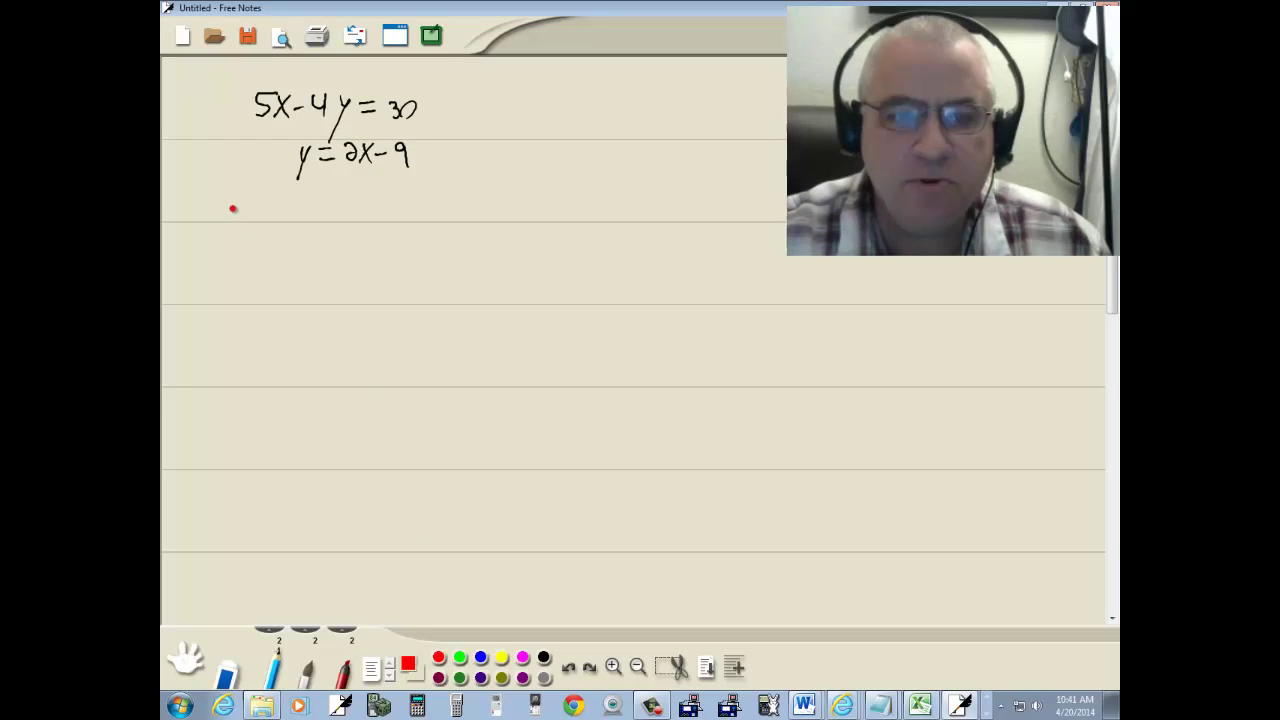
{"action": "mouse_move", "coordinate": [231, 206]}
{"action": "left_mouse_down"}
{"action": "mouse_move", "coordinate": [232, 219]}
{"action": "mouse_move", "coordinate": [228, 201]}
{"action": "left_mouse_up"}
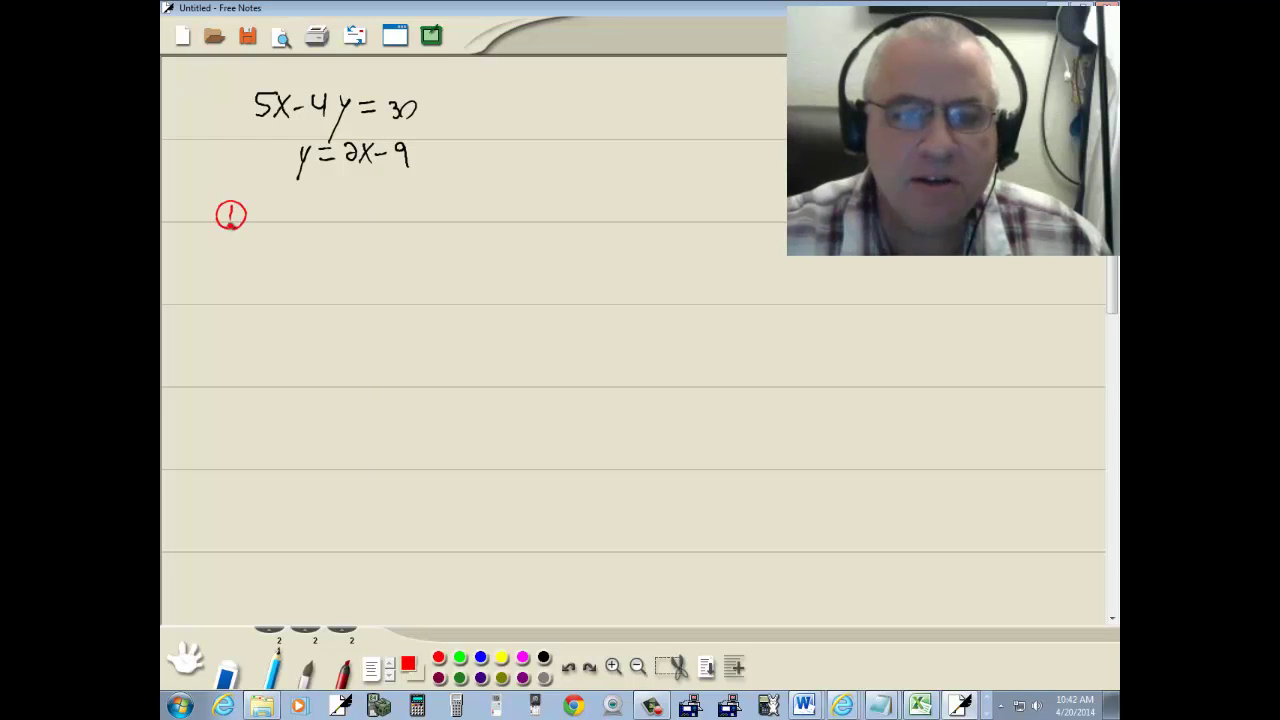
{"action": "left_click", "coordinate": [544, 657]}
{"action": "left_click_drag", "start_coordinate": [283, 214], "coordinate": [284, 252]}
{"action": "left_click_drag", "start_coordinate": [300, 213], "coordinate": [355, 227]}
{"action": "mouse_move", "coordinate": [355, 209]}
{"action": "left_mouse_down"}
{"action": "mouse_move", "coordinate": [342, 228]}
{"action": "mouse_move", "coordinate": [368, 216]}
{"action": "left_mouse_up"}
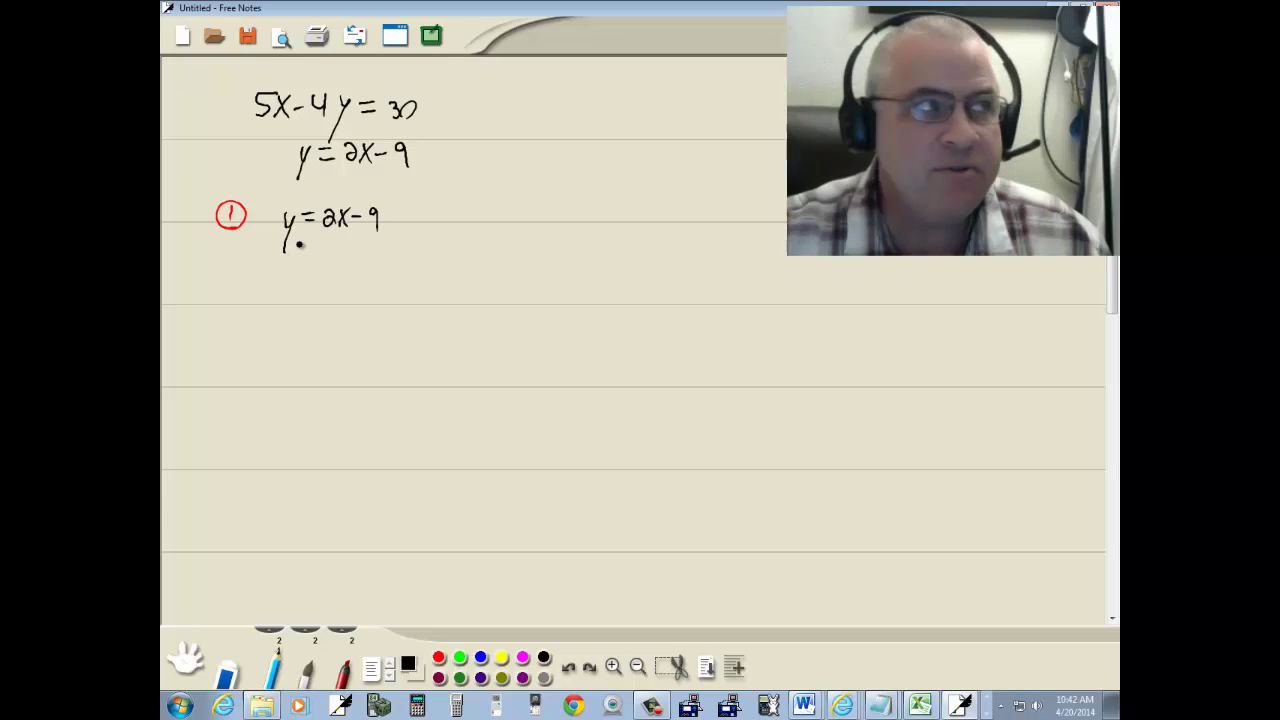
{"action": "left_click", "coordinate": [439, 658]}
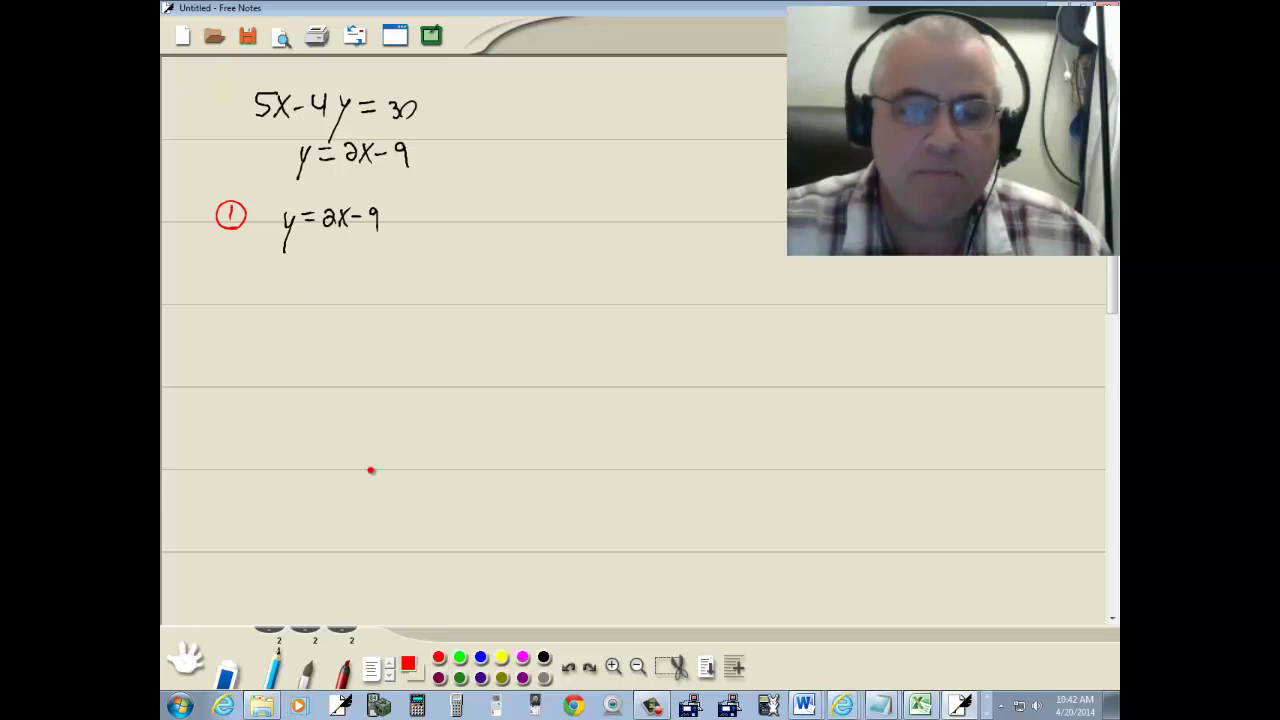
{"action": "mouse_move", "coordinate": [223, 279]}
{"action": "left_mouse_down"}
{"action": "mouse_move", "coordinate": [235, 298]}
{"action": "mouse_move", "coordinate": [232, 266]}
{"action": "left_mouse_up"}
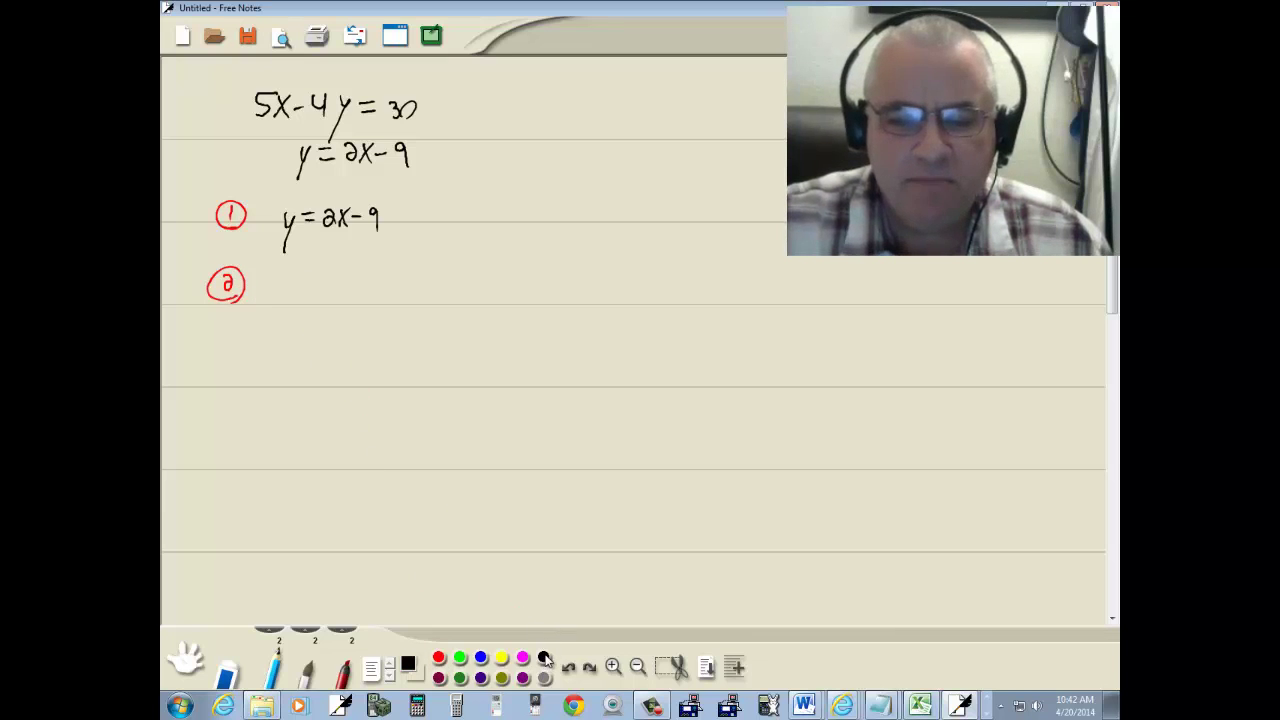
Write 5x − 4y = 30 beside the circled 2, underlining 2x − 9 and marking y in red
{"action": "key", "text": "alt+Tab"}
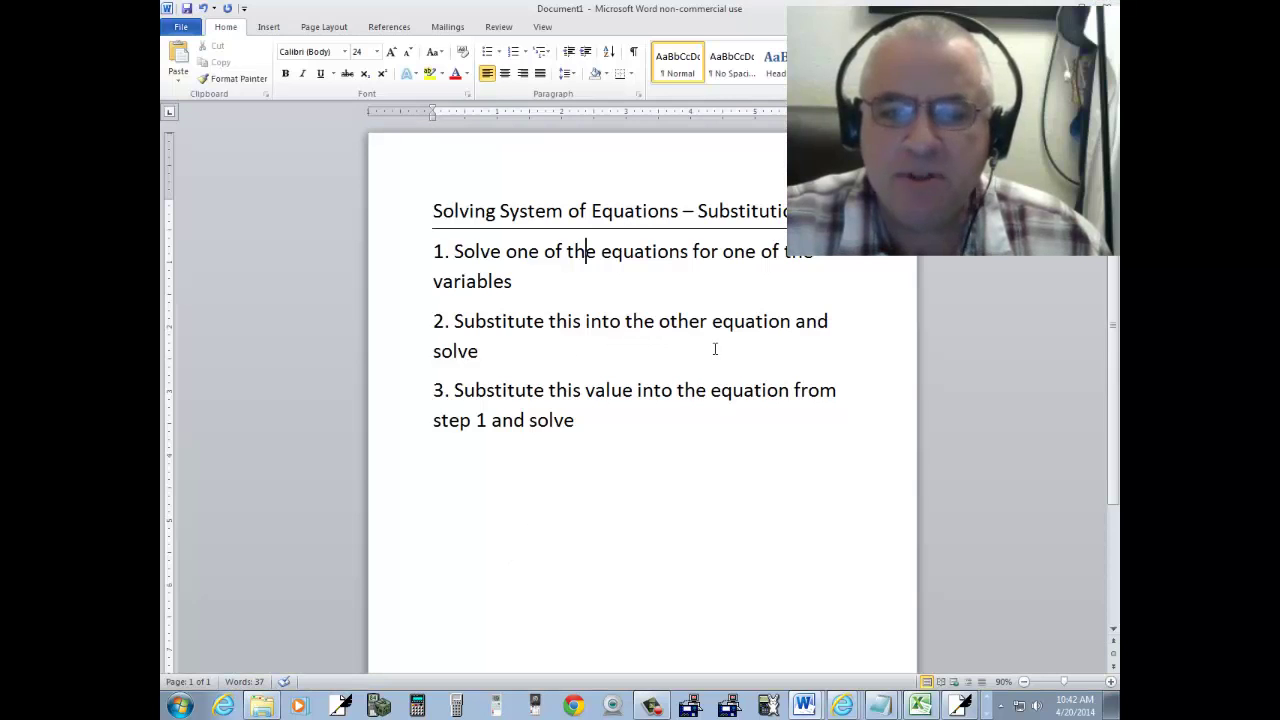
{"action": "key", "text": "alt+Tab"}
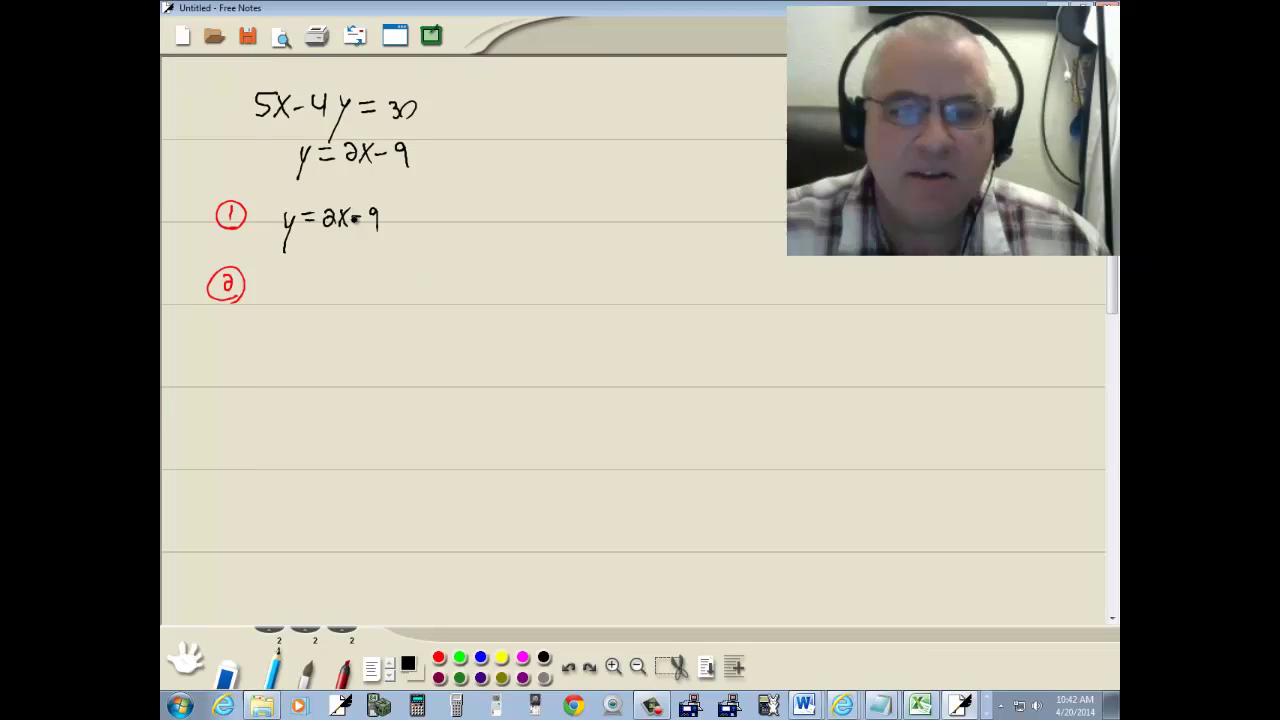
{"action": "mouse_move", "coordinate": [277, 281]}
{"action": "left_mouse_down"}
{"action": "mouse_move", "coordinate": [302, 294]}
{"action": "mouse_move", "coordinate": [316, 283]}
{"action": "mouse_move", "coordinate": [340, 310]}
{"action": "mouse_move", "coordinate": [368, 286]}
{"action": "mouse_move", "coordinate": [390, 292]}
{"action": "left_mouse_up"}
{"action": "left_click", "coordinate": [439, 657]}
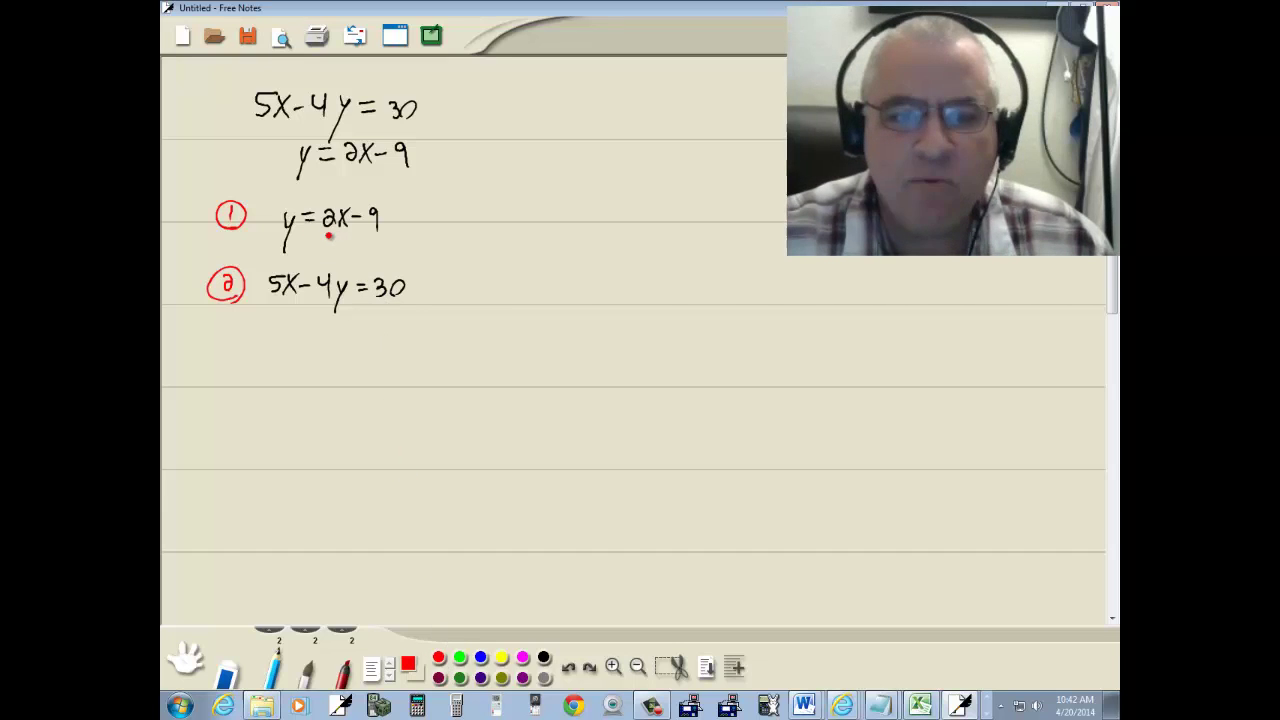
{"action": "left_click_drag", "start_coordinate": [325, 234], "coordinate": [386, 236]}
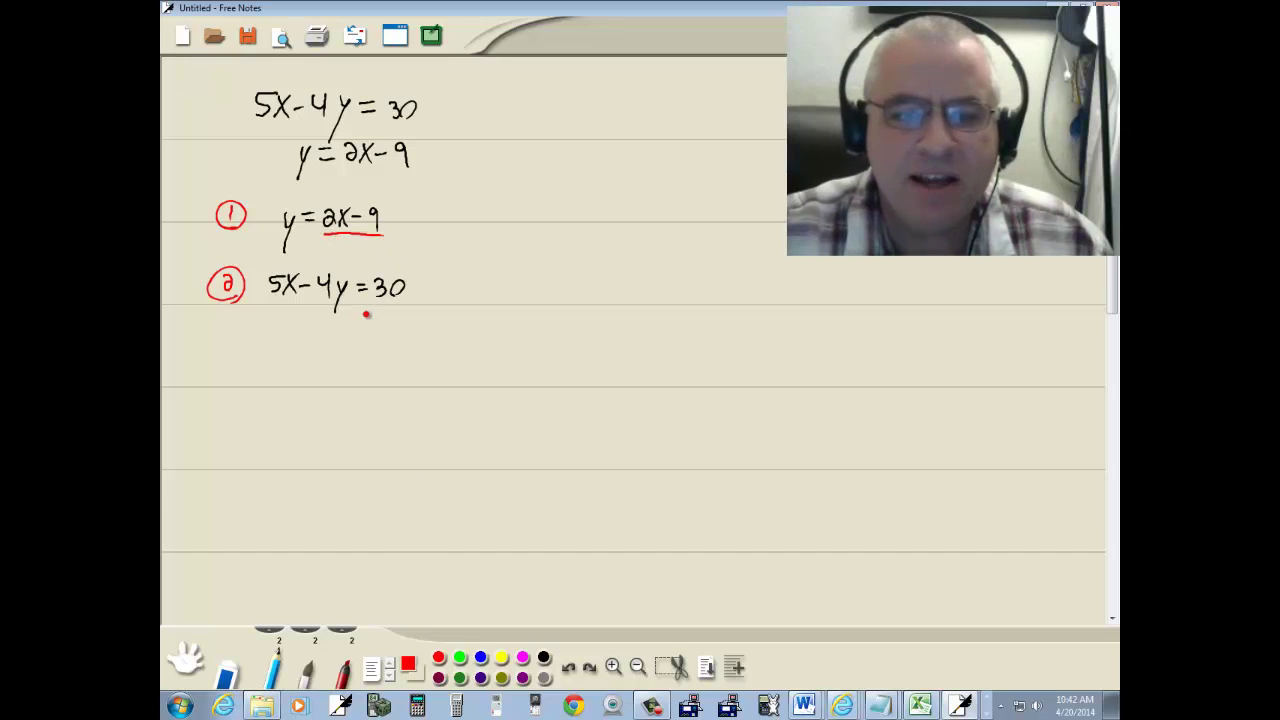
{"action": "left_click_drag", "start_coordinate": [336, 303], "coordinate": [350, 297]}
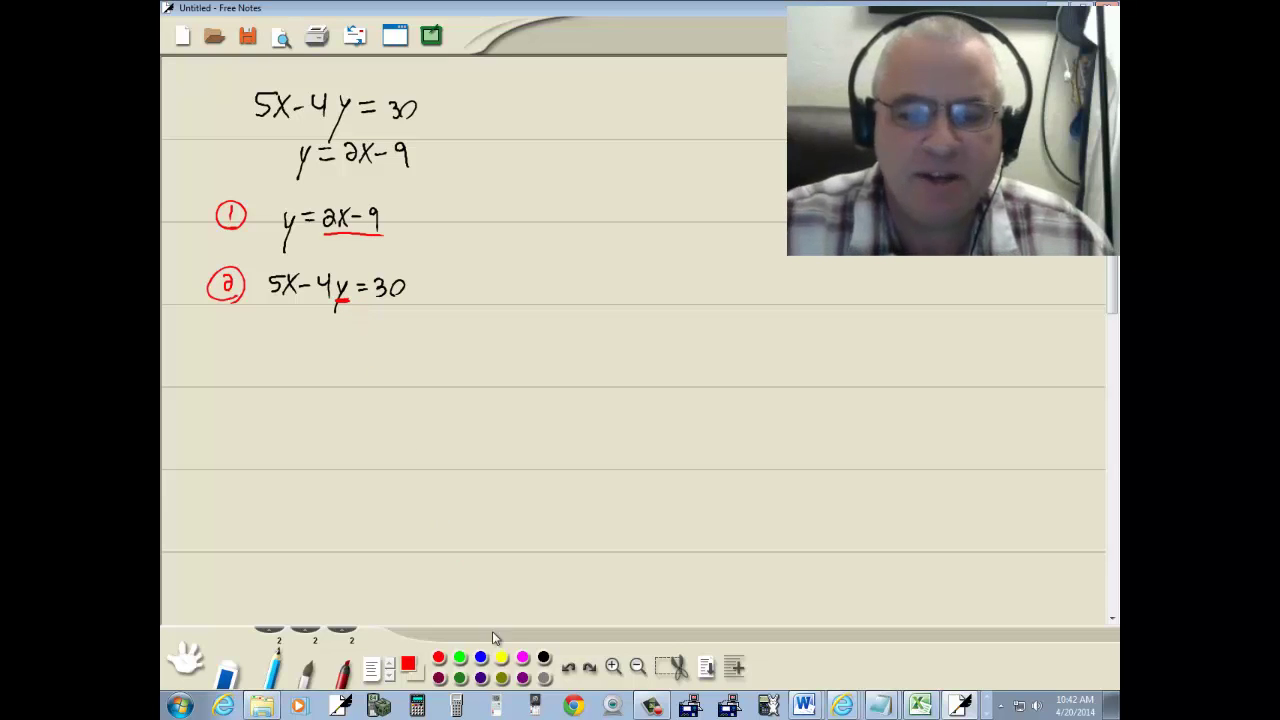
Write the substituted line 5x − 4(2x − 9) = 30, with 2x − 9 in red
{"action": "left_click", "coordinate": [544, 658]}
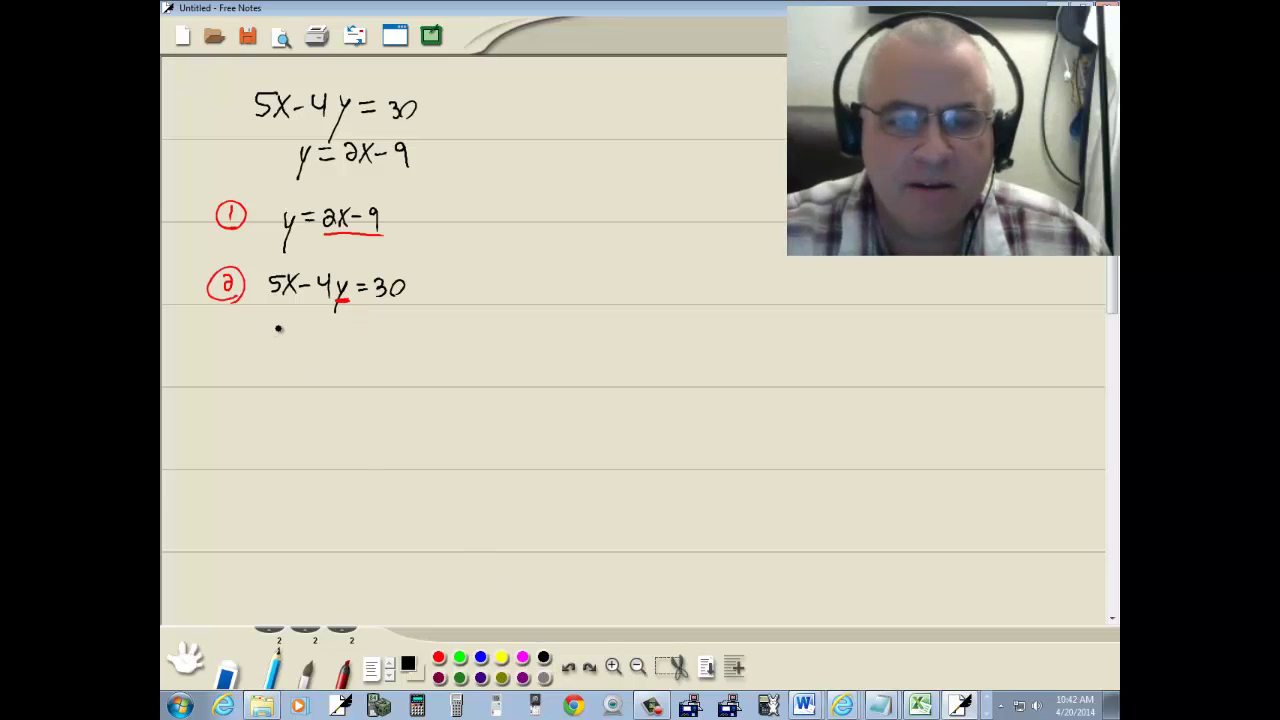
{"action": "mouse_move", "coordinate": [278, 328]}
{"action": "left_mouse_down"}
{"action": "mouse_move", "coordinate": [263, 334]}
{"action": "mouse_move", "coordinate": [276, 346]}
{"action": "left_mouse_up"}
{"action": "left_click_drag", "start_coordinate": [286, 330], "coordinate": [297, 348]}
{"action": "mouse_move", "coordinate": [297, 330]}
{"action": "left_mouse_down"}
{"action": "mouse_move", "coordinate": [282, 350]}
{"action": "mouse_move", "coordinate": [316, 336]}
{"action": "mouse_move", "coordinate": [328, 350]}
{"action": "left_mouse_up"}
{"action": "mouse_move", "coordinate": [345, 326]}
{"action": "left_mouse_down"}
{"action": "mouse_move", "coordinate": [343, 356]}
{"action": "mouse_move", "coordinate": [403, 330]}
{"action": "mouse_move", "coordinate": [427, 339]}
{"action": "left_mouse_up"}
{"action": "mouse_move", "coordinate": [414, 348]}
{"action": "left_mouse_down"}
{"action": "mouse_move", "coordinate": [436, 354]}
{"action": "mouse_move", "coordinate": [455, 339]}
{"action": "left_mouse_up"}
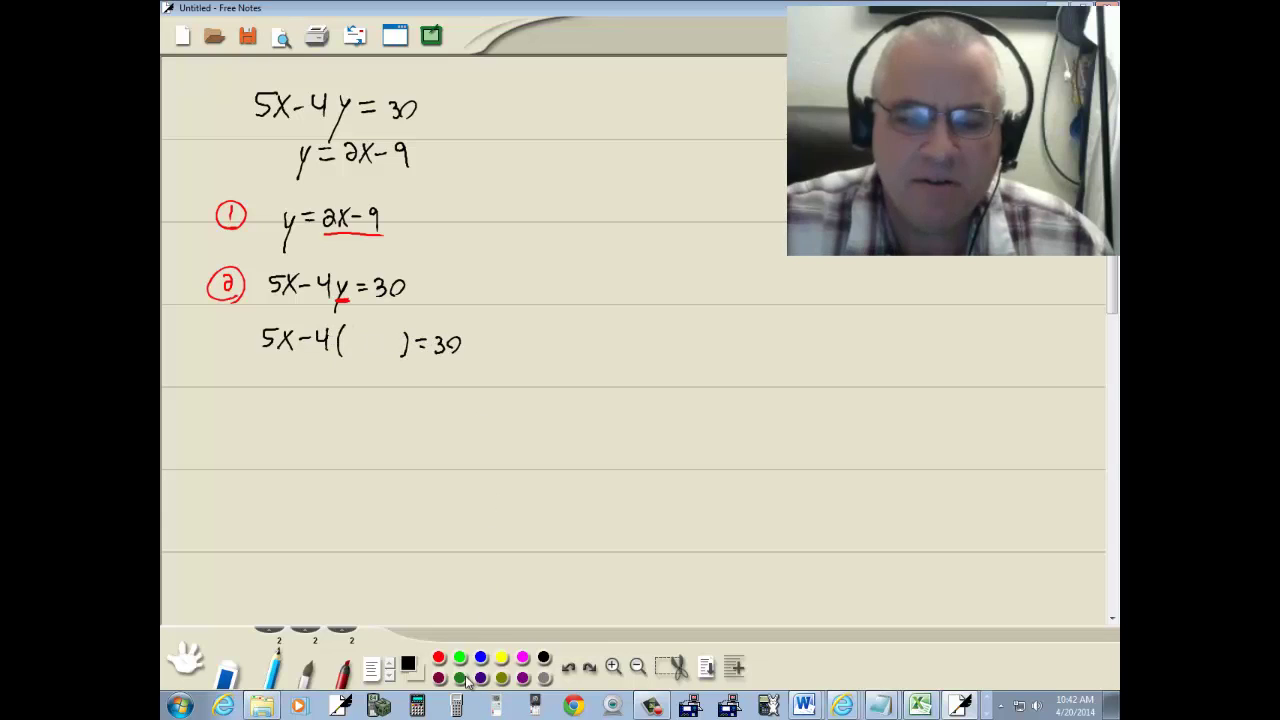
{"action": "left_click", "coordinate": [438, 657]}
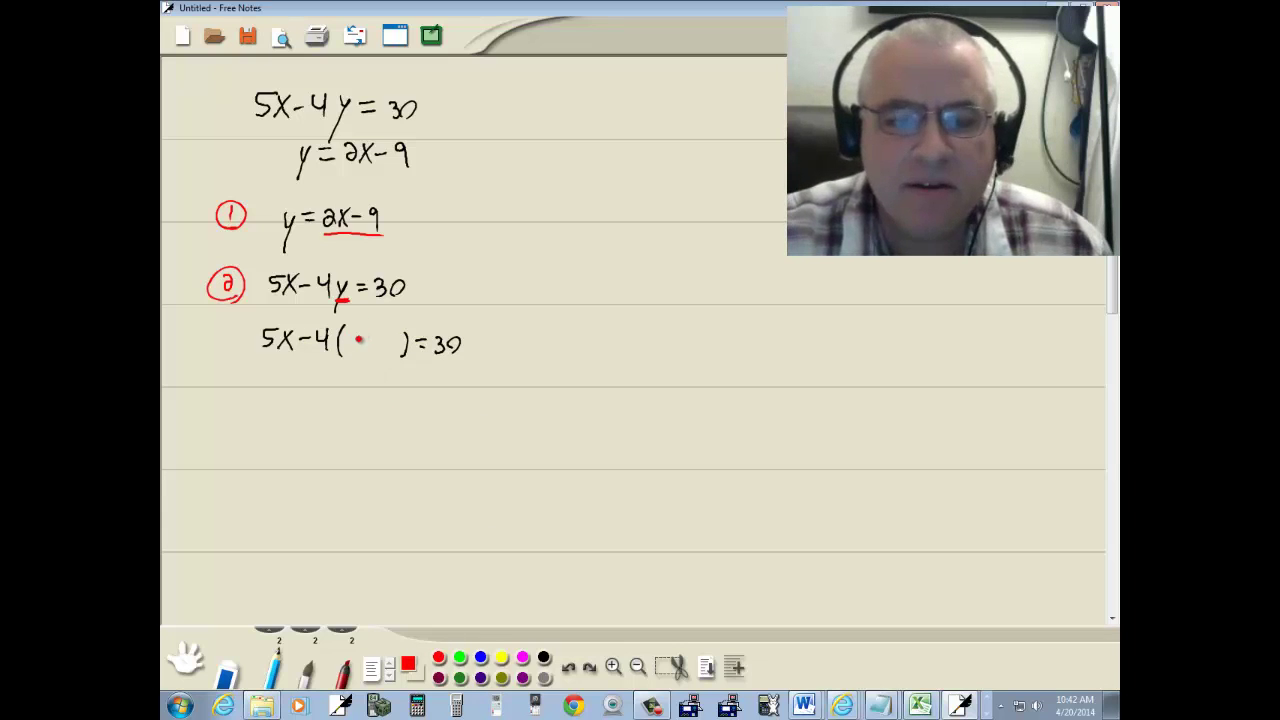
{"action": "mouse_move", "coordinate": [347, 340]}
{"action": "left_mouse_down"}
{"action": "mouse_move", "coordinate": [367, 354]}
{"action": "mouse_move", "coordinate": [398, 332]}
{"action": "mouse_move", "coordinate": [397, 350]}
{"action": "left_mouse_up"}
{"action": "left_click", "coordinate": [544, 657]}
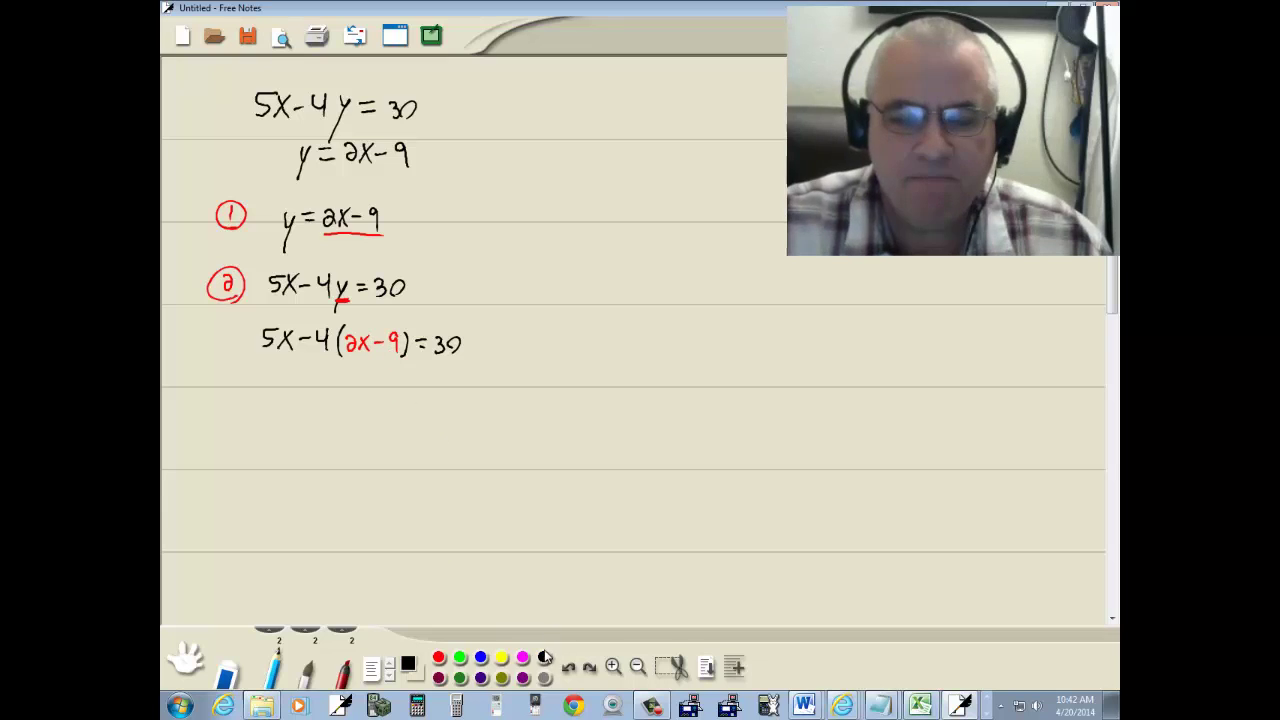
{"action": "left_click", "coordinate": [438, 657]}
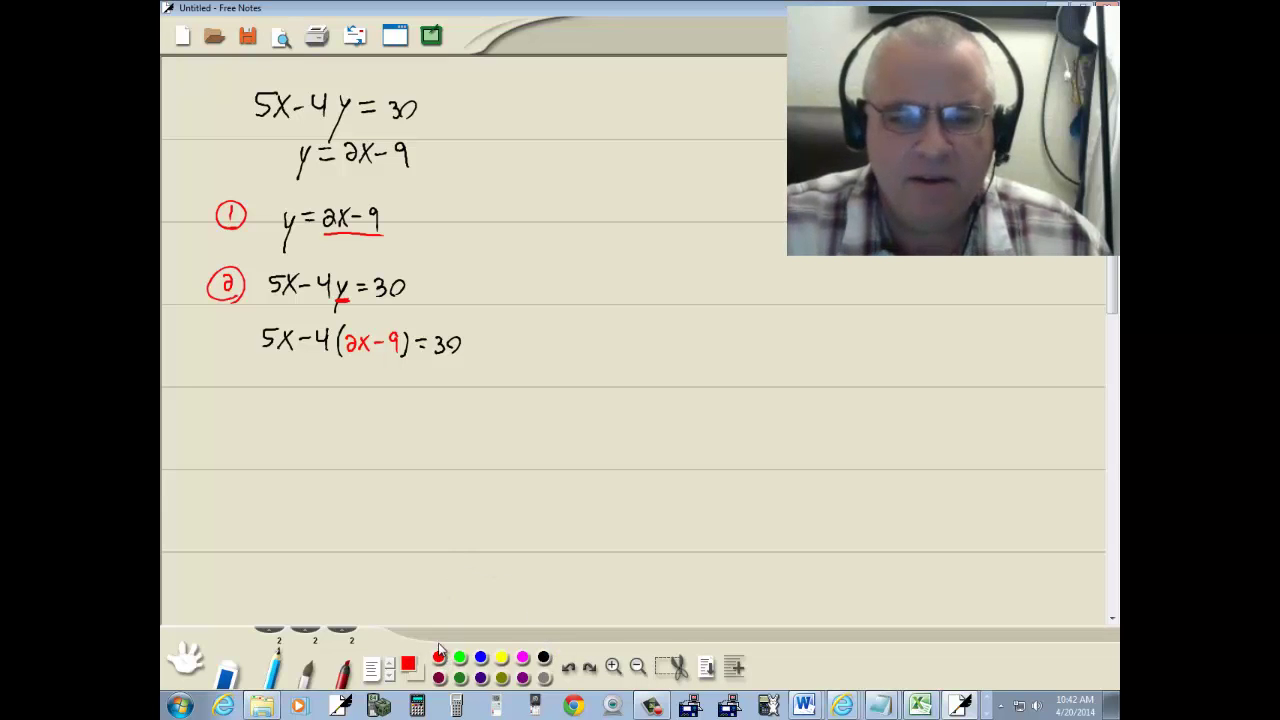
{"action": "key", "text": "alt+Tab"}
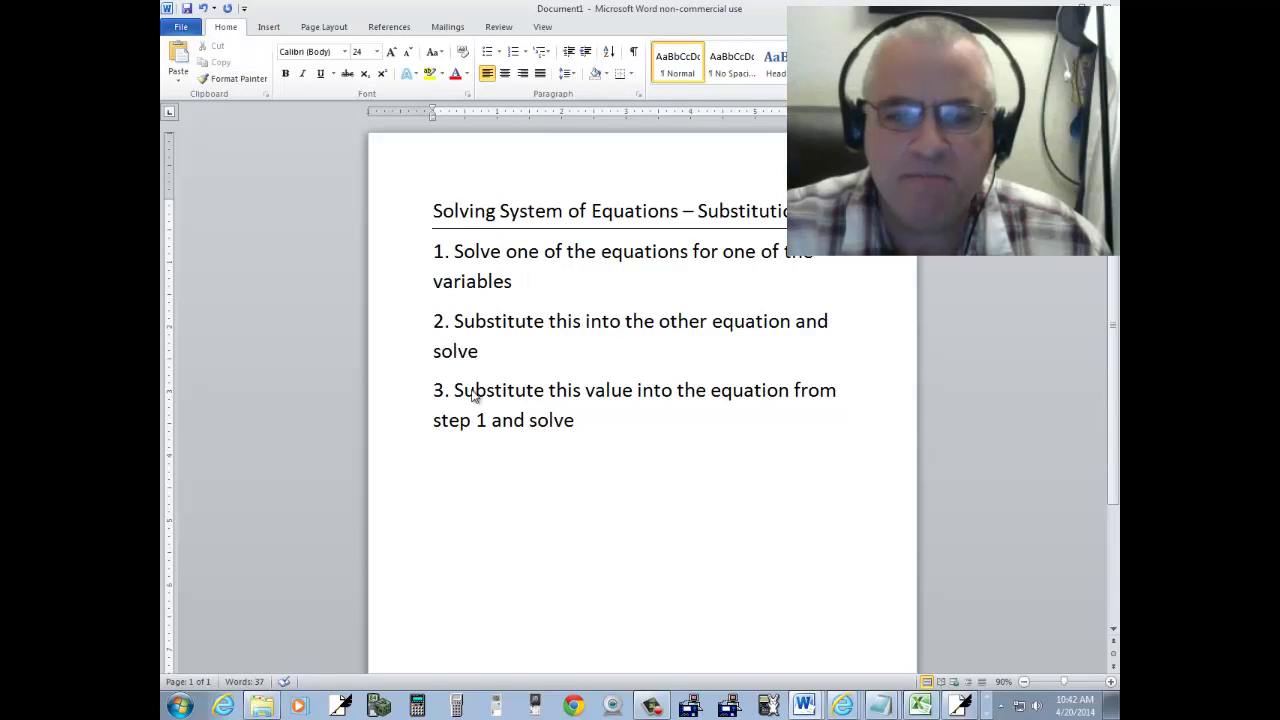
{"action": "key", "text": "alt+Tab"}
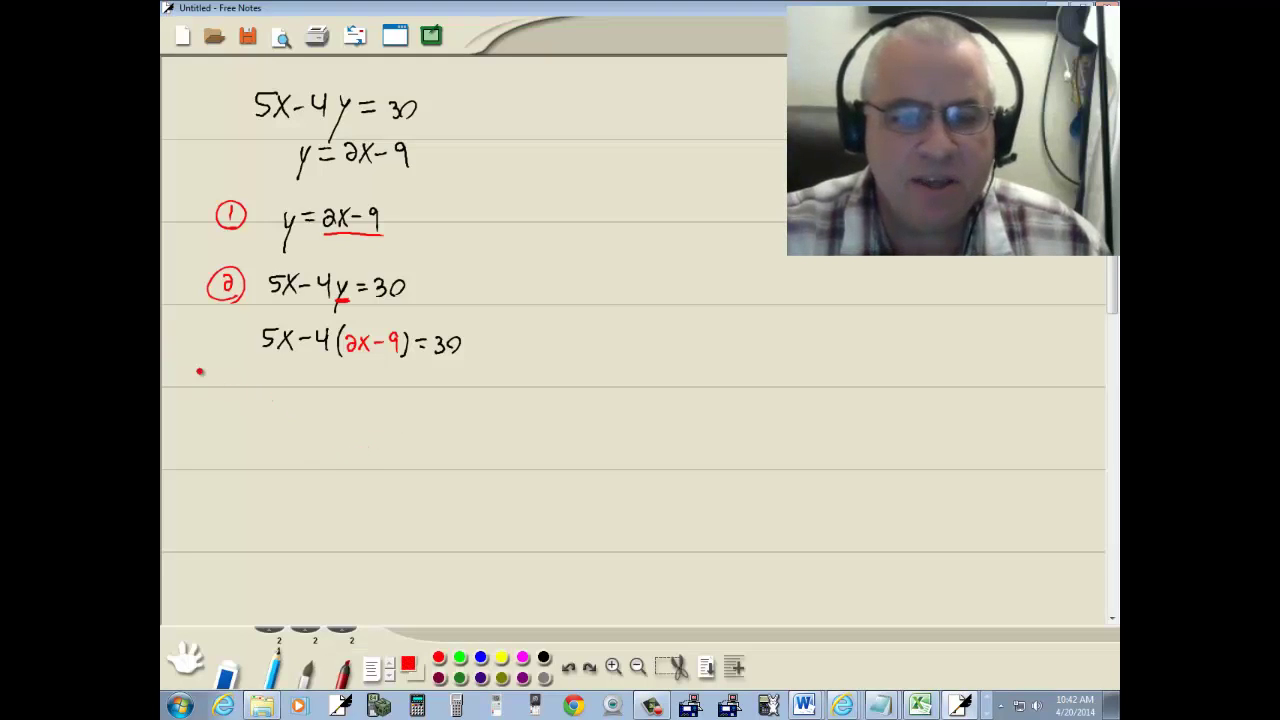
Label the line DP in red, draw blue distribution arrows, and write 5x − 8x + 36 = 30
{"action": "mouse_move", "coordinate": [191, 376]}
{"action": "left_mouse_down"}
{"action": "mouse_move", "coordinate": [192, 388]}
{"action": "mouse_move", "coordinate": [219, 382]}
{"action": "mouse_move", "coordinate": [222, 368]}
{"action": "mouse_move", "coordinate": [221, 386]}
{"action": "left_mouse_up"}
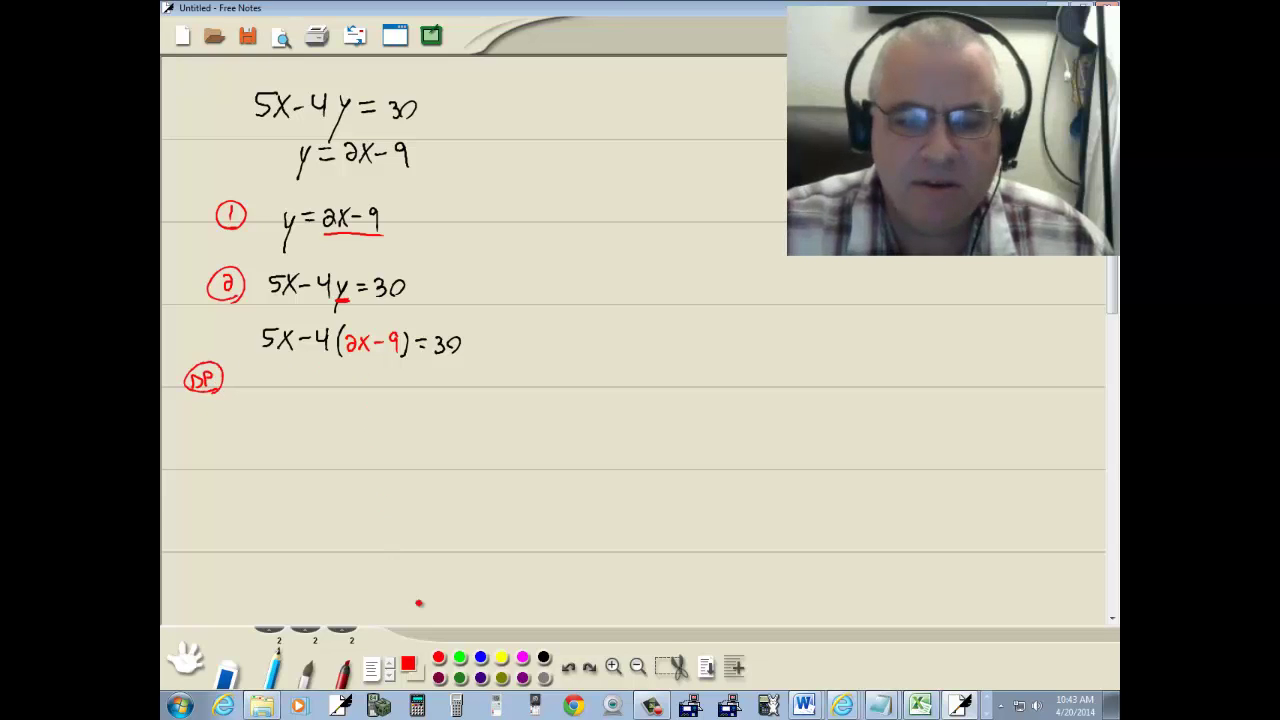
{"action": "left_click", "coordinate": [481, 657]}
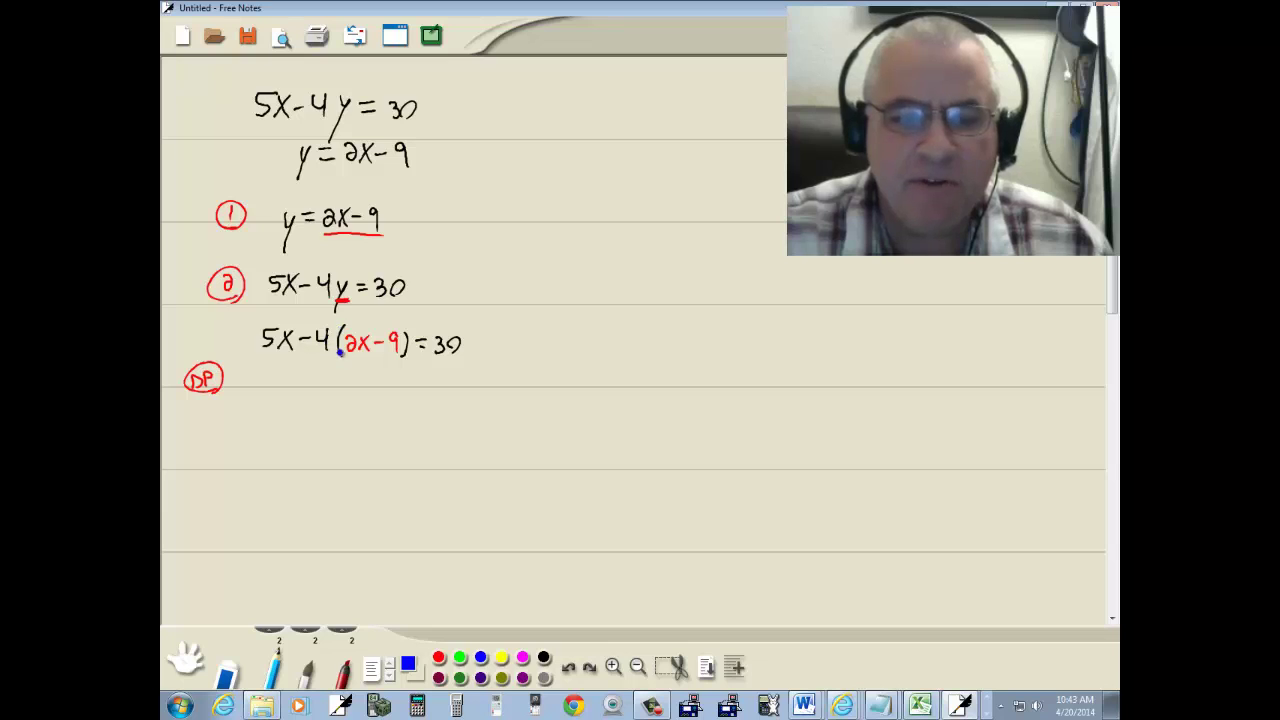
{"action": "mouse_move", "coordinate": [304, 345]}
{"action": "left_mouse_down"}
{"action": "mouse_move", "coordinate": [350, 370]}
{"action": "mouse_move", "coordinate": [362, 354]}
{"action": "mouse_move", "coordinate": [393, 366]}
{"action": "mouse_move", "coordinate": [398, 352]}
{"action": "left_mouse_up"}
{"action": "left_click", "coordinate": [543, 657]}
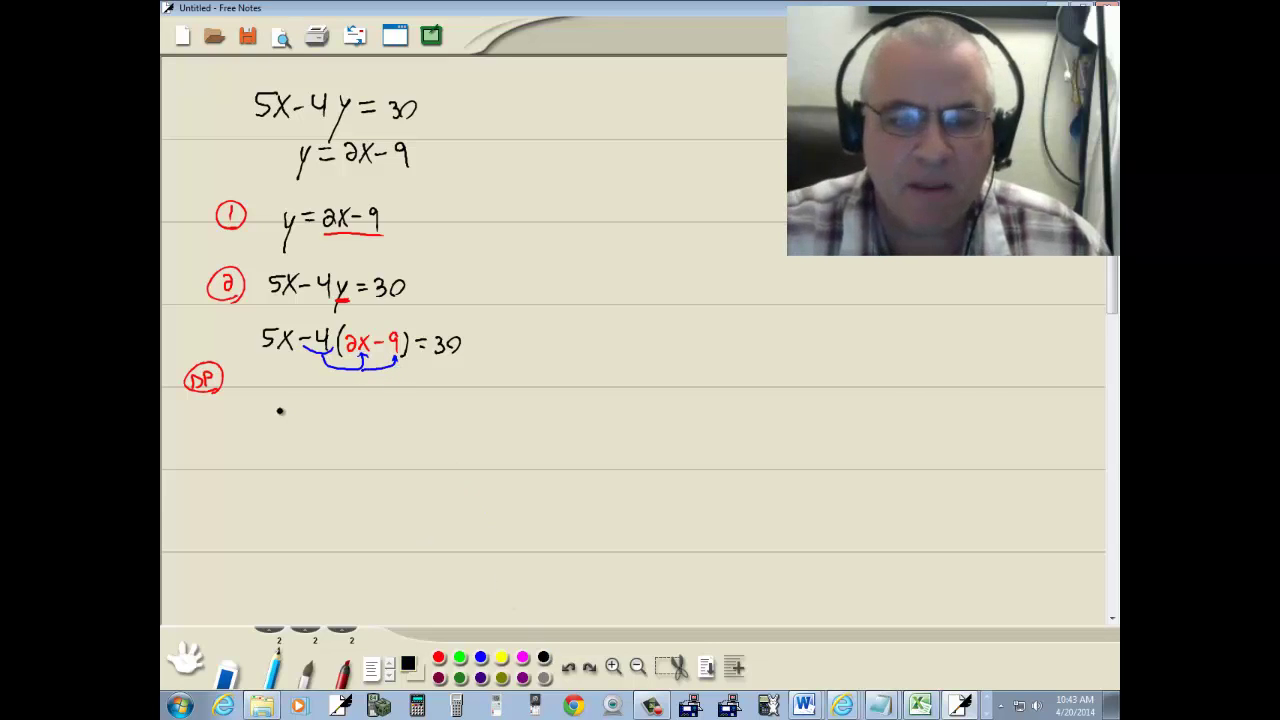
{"action": "mouse_move", "coordinate": [262, 393]}
{"action": "left_mouse_down"}
{"action": "mouse_move", "coordinate": [258, 416]}
{"action": "mouse_move", "coordinate": [290, 417]}
{"action": "mouse_move", "coordinate": [276, 417]}
{"action": "left_mouse_up"}
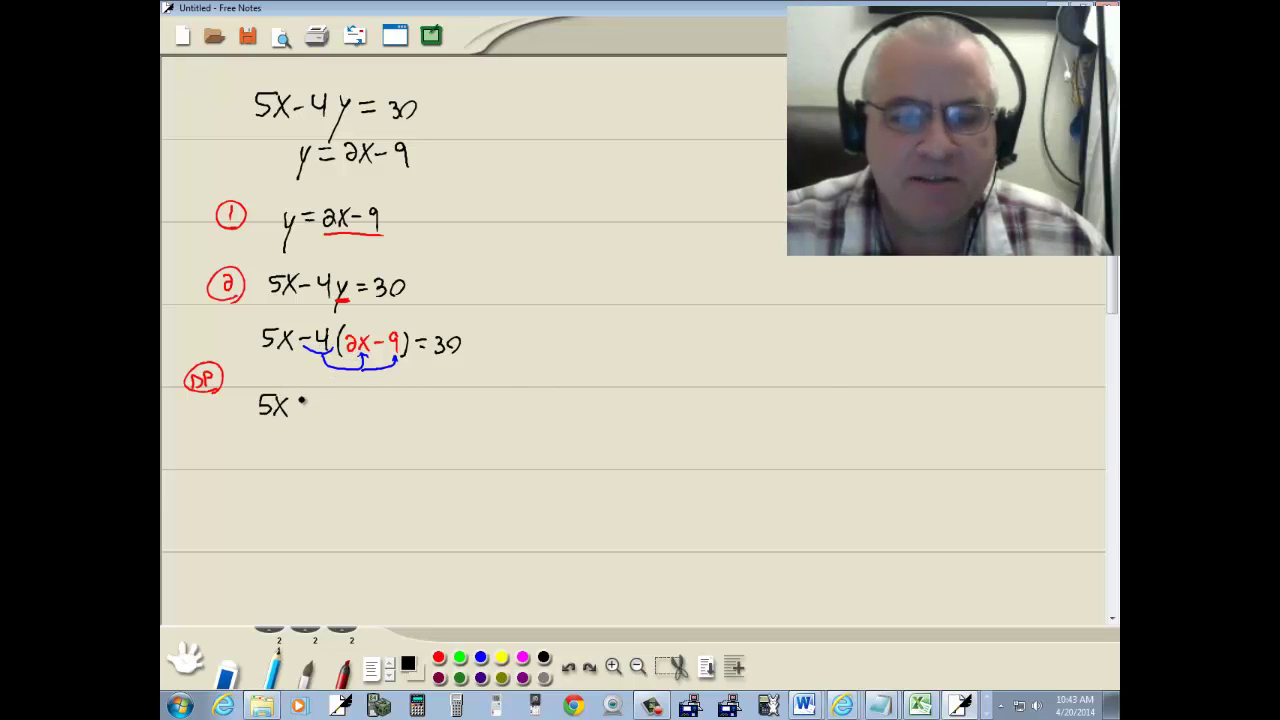
{"action": "mouse_move", "coordinate": [324, 396]}
{"action": "left_mouse_down"}
{"action": "mouse_move", "coordinate": [340, 416]}
{"action": "mouse_move", "coordinate": [328, 416]}
{"action": "mouse_move", "coordinate": [365, 404]}
{"action": "mouse_move", "coordinate": [392, 416]}
{"action": "mouse_move", "coordinate": [423, 400]}
{"action": "left_mouse_up"}
{"action": "mouse_move", "coordinate": [409, 409]}
{"action": "left_mouse_down"}
{"action": "mouse_move", "coordinate": [430, 414]}
{"action": "mouse_move", "coordinate": [450, 398]}
{"action": "left_mouse_up"}
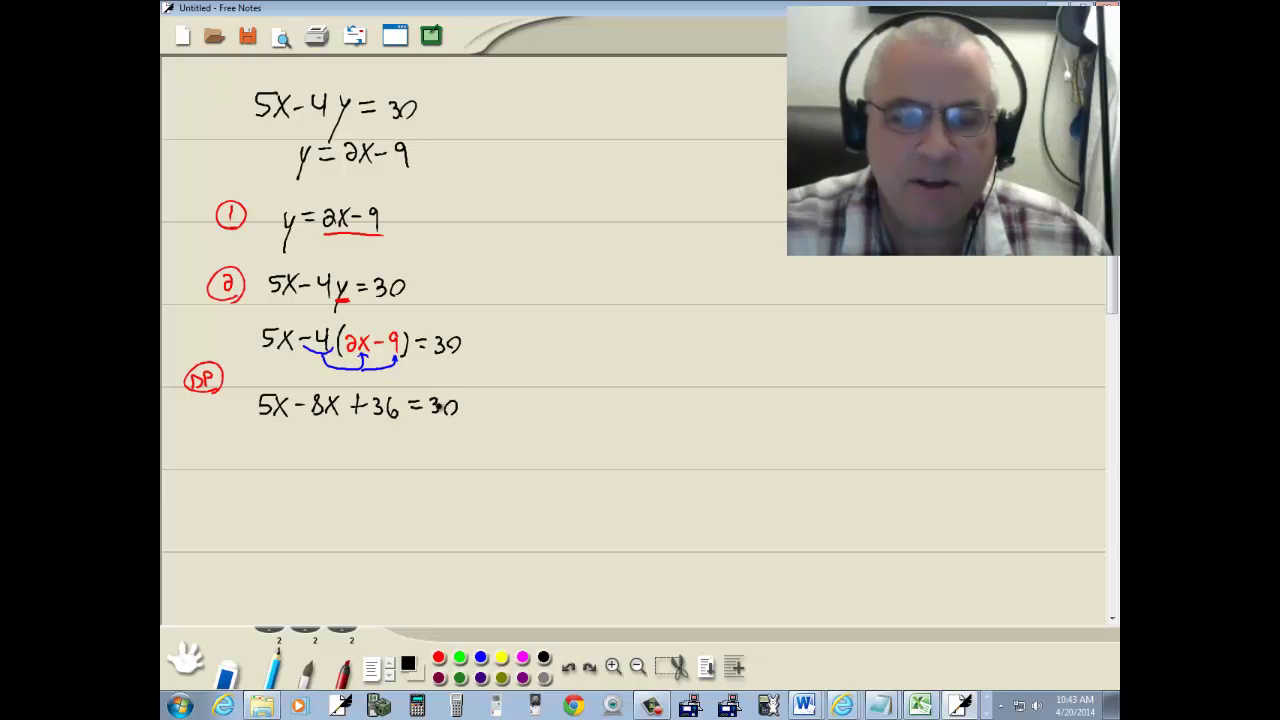
{"action": "left_click", "coordinate": [438, 657]}
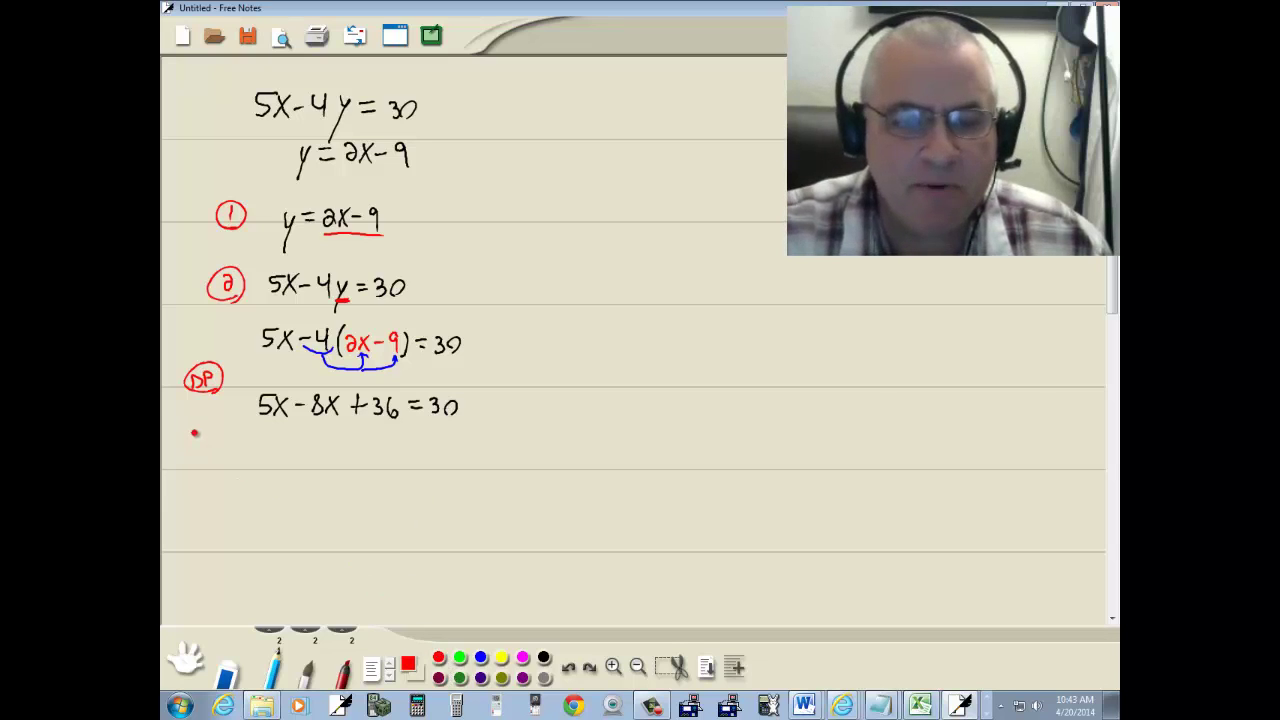
Add a red CLT label and write the combined equation −3x + 36 = 30
{"action": "mouse_move", "coordinate": [189, 433]}
{"action": "left_mouse_down"}
{"action": "mouse_move", "coordinate": [185, 449]}
{"action": "mouse_move", "coordinate": [216, 432]}
{"action": "mouse_move", "coordinate": [210, 446]}
{"action": "left_mouse_up"}
{"action": "mouse_move", "coordinate": [198, 452]}
{"action": "left_mouse_down"}
{"action": "mouse_move", "coordinate": [226, 446]}
{"action": "mouse_move", "coordinate": [212, 425]}
{"action": "left_mouse_up"}
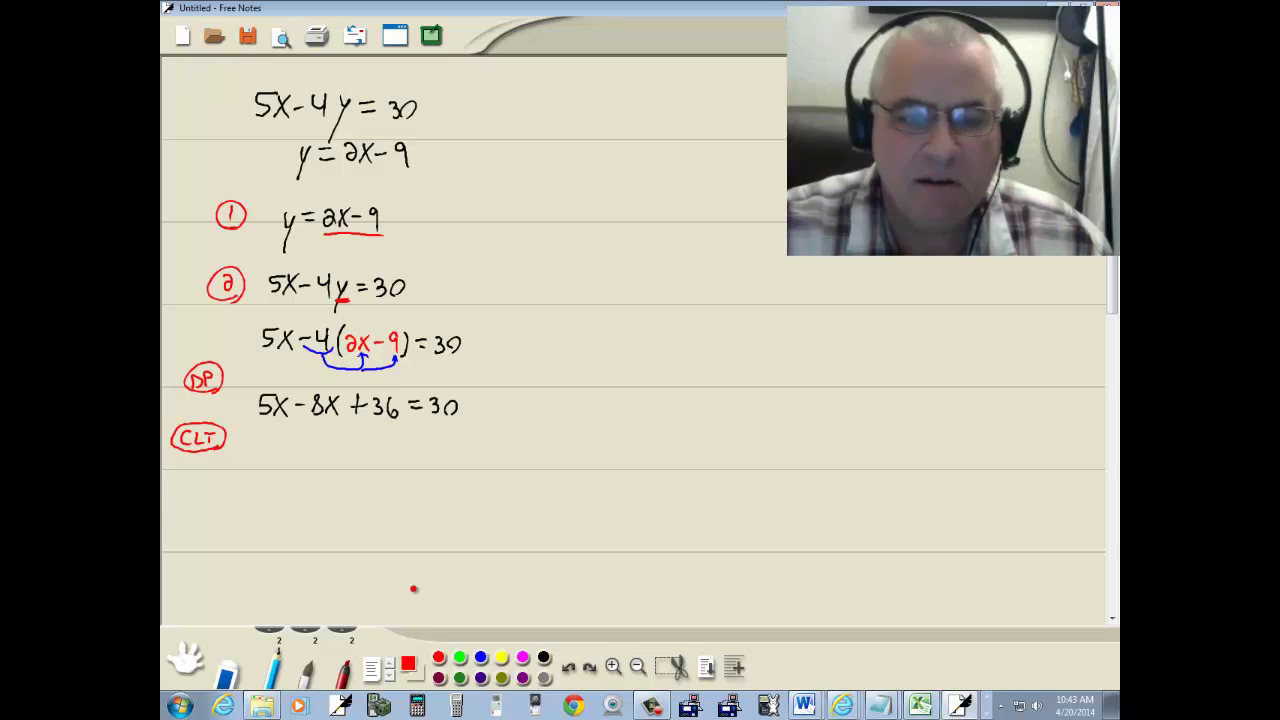
{"action": "left_click", "coordinate": [544, 657]}
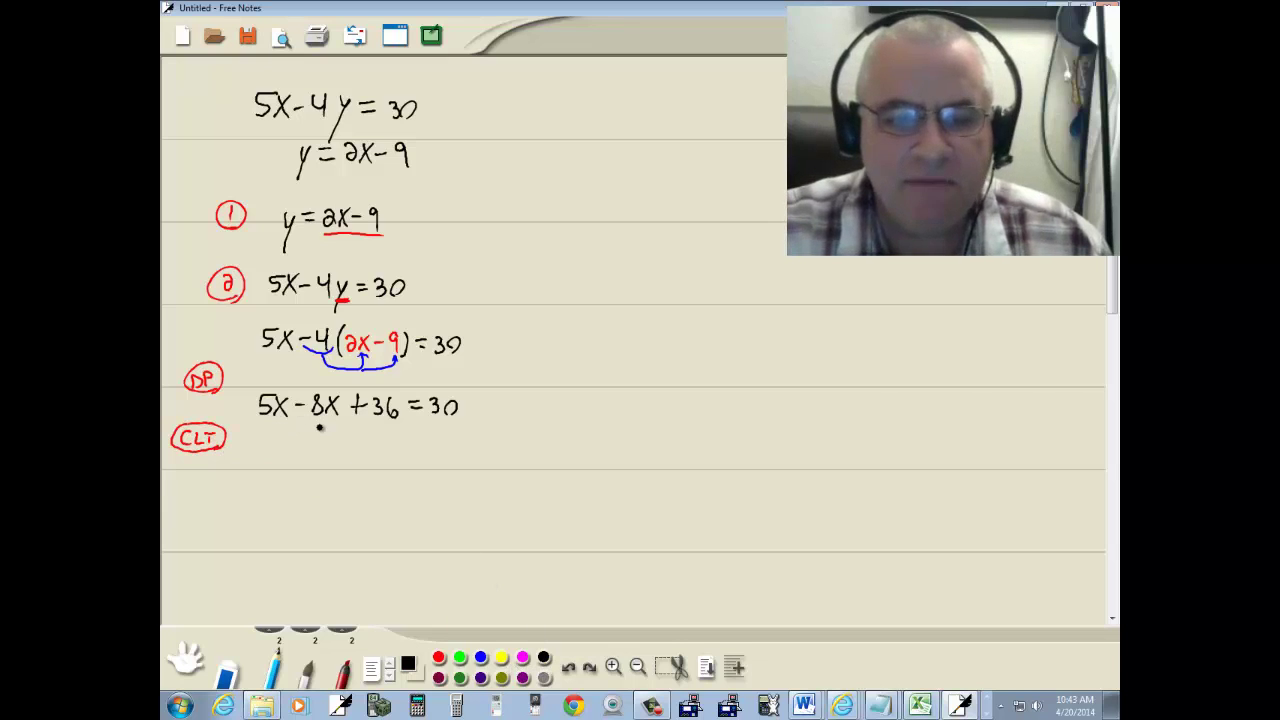
{"action": "left_click_drag", "start_coordinate": [286, 442], "coordinate": [324, 450]}
{"action": "mouse_move", "coordinate": [324, 435]}
{"action": "left_mouse_down"}
{"action": "mouse_move", "coordinate": [312, 450]}
{"action": "mouse_move", "coordinate": [404, 449]}
{"action": "left_mouse_up"}
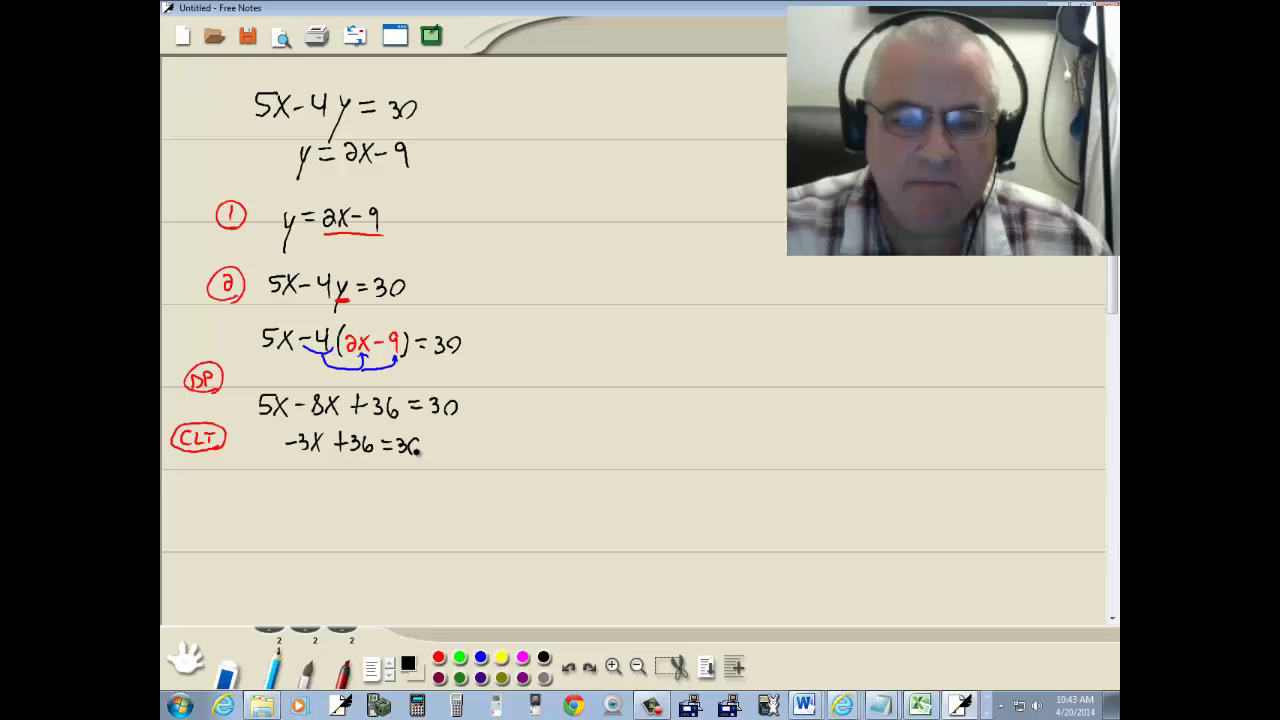
{"action": "left_click_drag", "start_coordinate": [419, 452], "coordinate": [410, 438]}
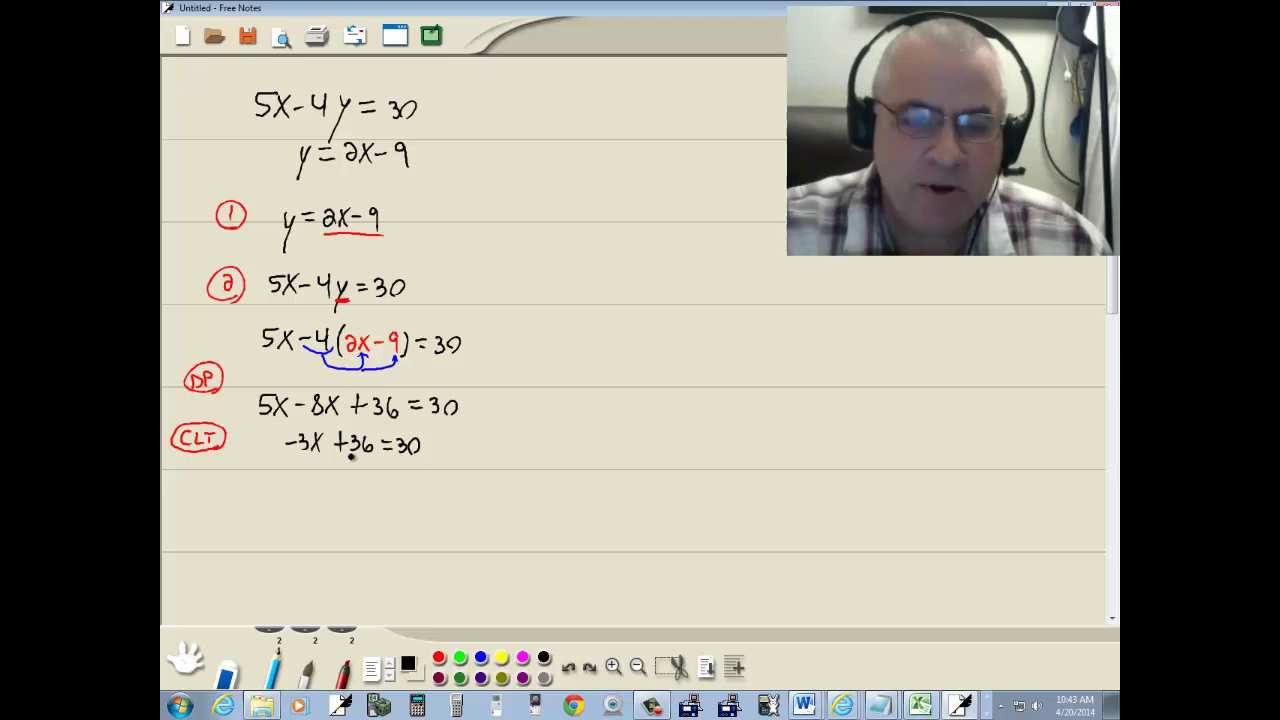
Draw a blue arrow moving +36 across the equals sign and start the line −3x =
{"action": "left_click", "coordinate": [482, 659]}
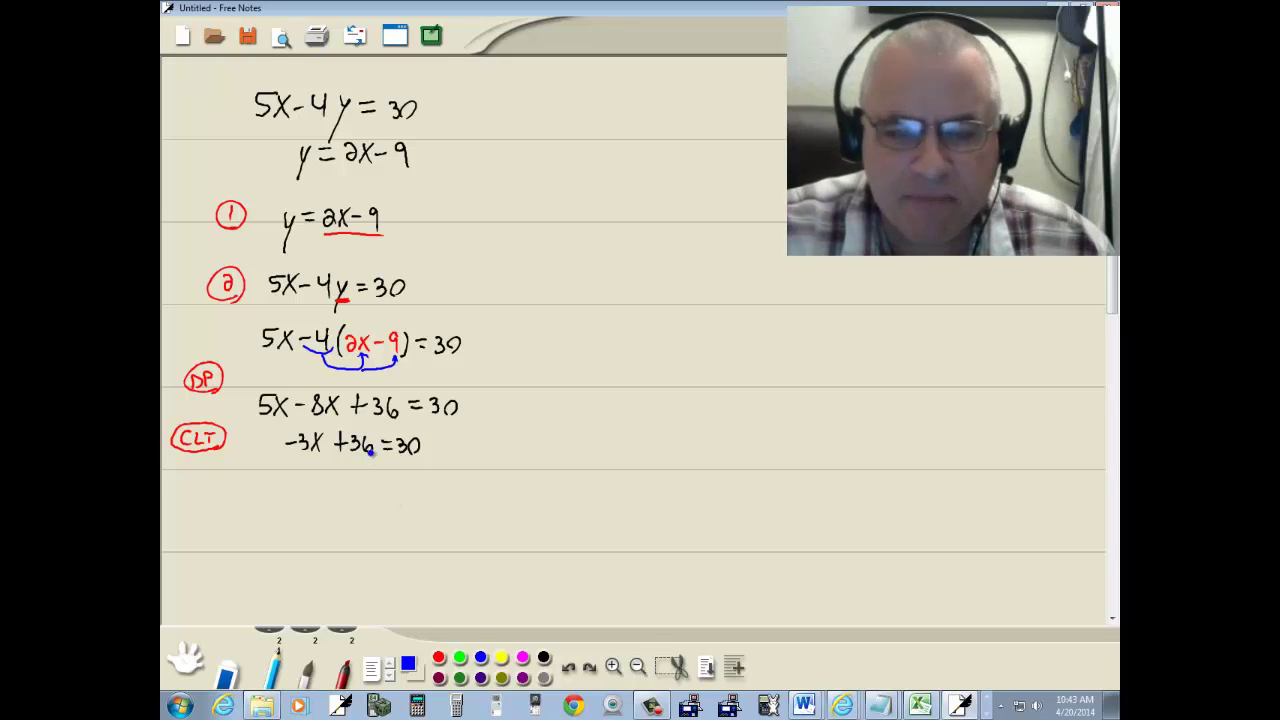
{"action": "left_click_drag", "start_coordinate": [339, 451], "coordinate": [428, 456]}
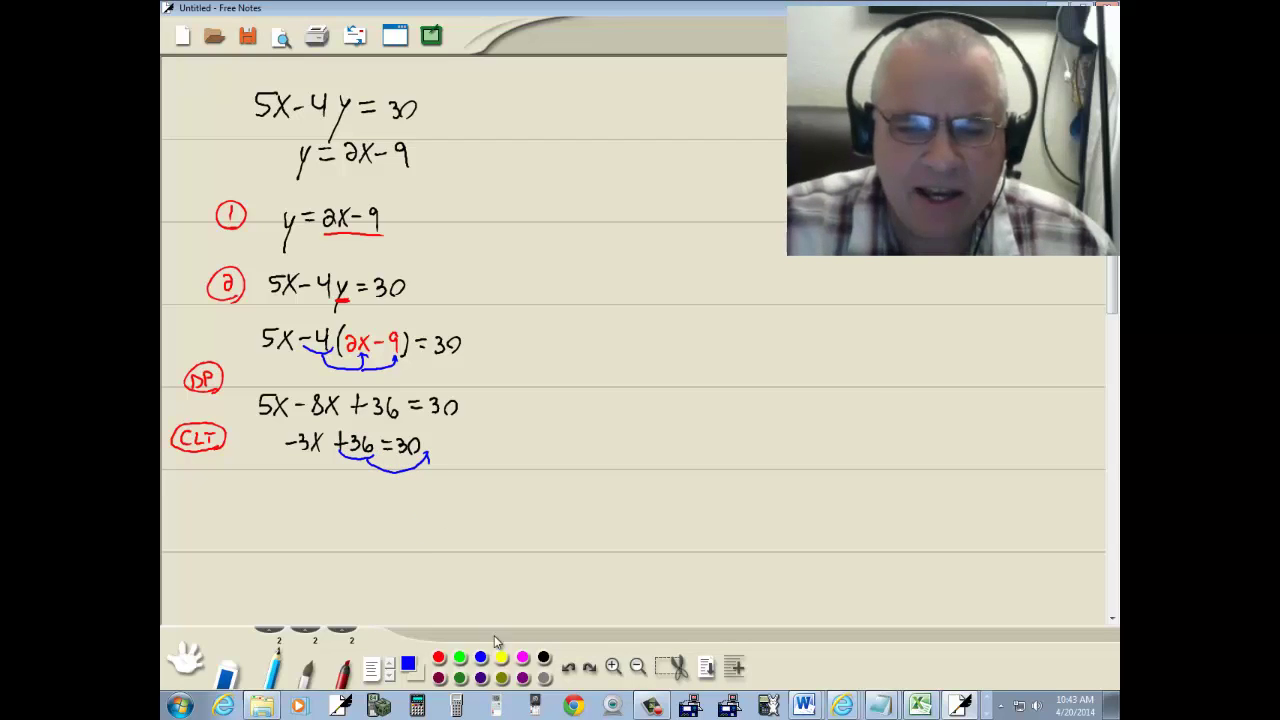
{"action": "left_click", "coordinate": [543, 657]}
{"action": "left_click_drag", "start_coordinate": [312, 499], "coordinate": [356, 512]}
{"action": "mouse_move", "coordinate": [355, 493]}
{"action": "left_mouse_down"}
{"action": "mouse_move", "coordinate": [342, 514]}
{"action": "mouse_move", "coordinate": [404, 499]}
{"action": "left_mouse_up"}
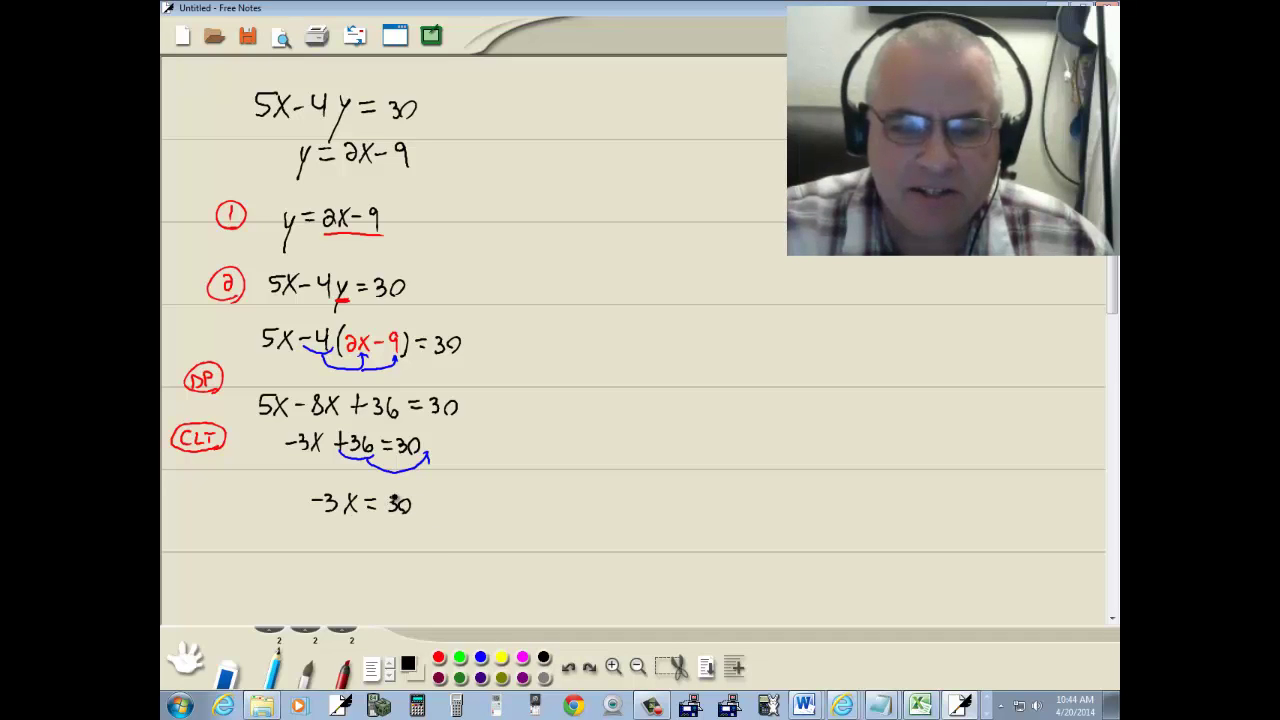
Complete the line as −3x = 30 − 36, with the minus in red
{"action": "left_click", "coordinate": [438, 657]}
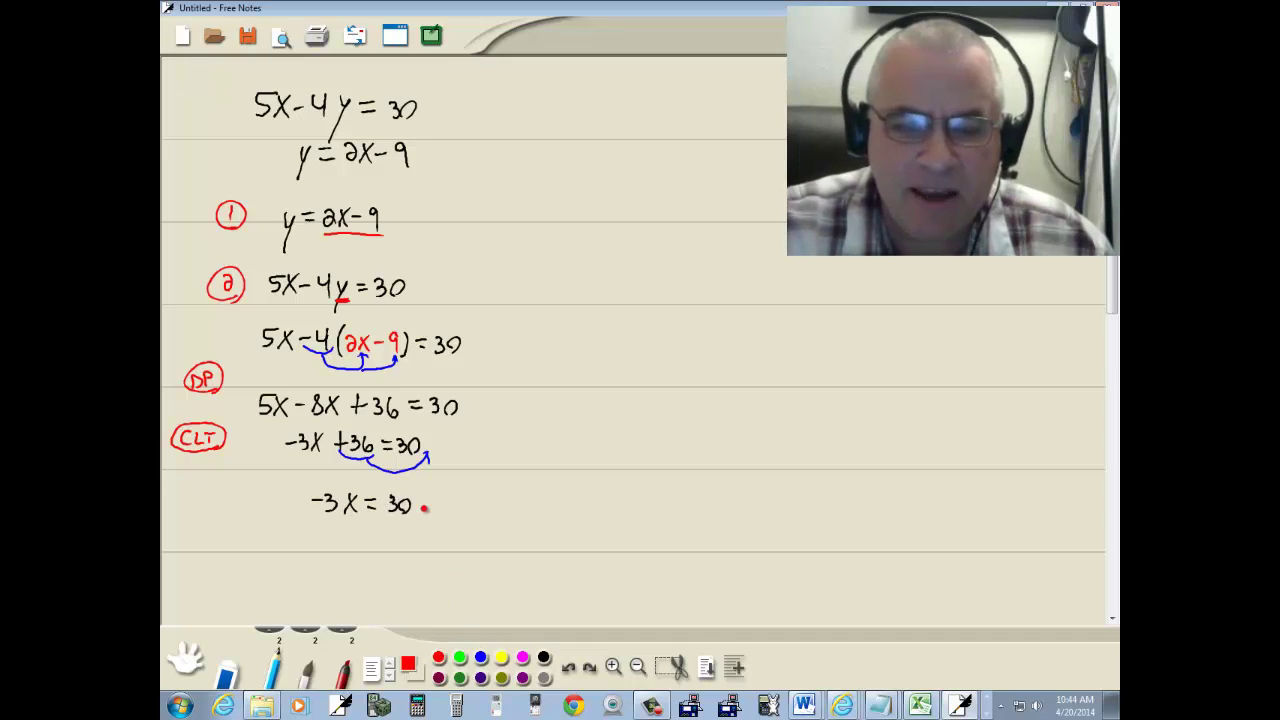
{"action": "left_click_drag", "start_coordinate": [415, 507], "coordinate": [447, 512]}
{"action": "left_click", "coordinate": [543, 657]}
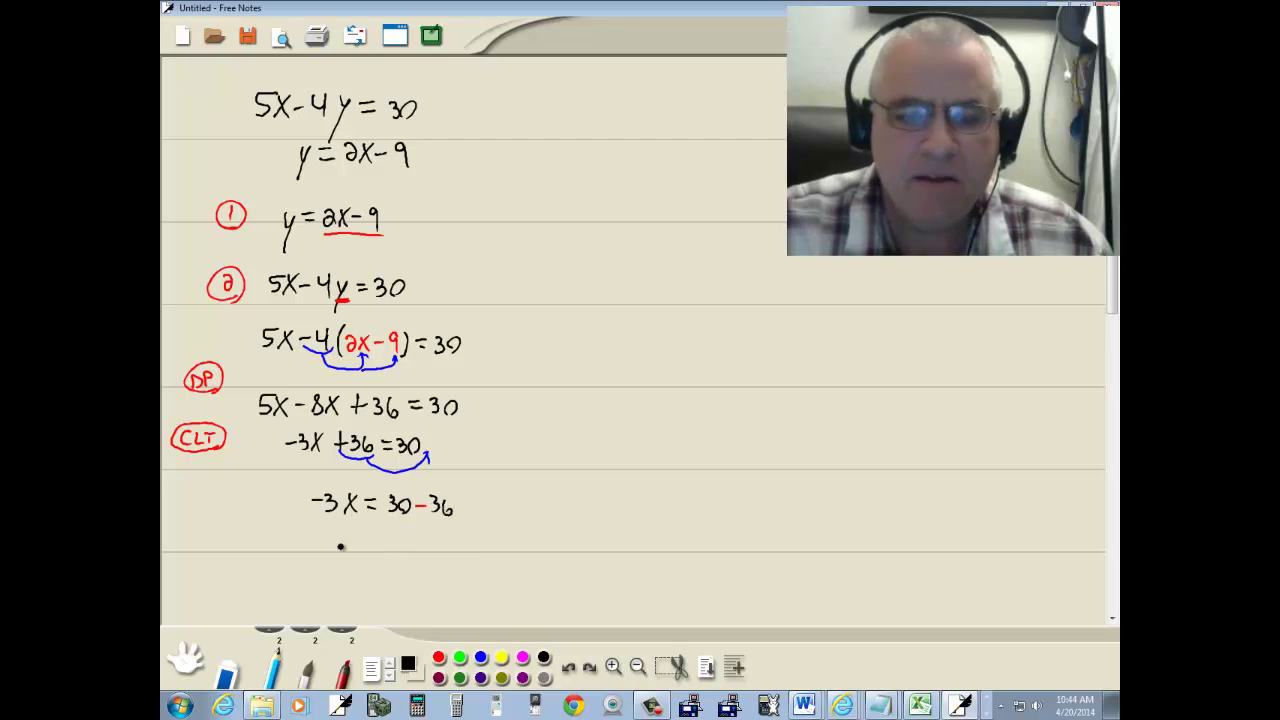
{"action": "mouse_move", "coordinate": [323, 541]}
{"action": "left_mouse_down"}
{"action": "mouse_move", "coordinate": [363, 550]}
{"action": "mouse_move", "coordinate": [352, 551]}
{"action": "left_mouse_up"}
{"action": "left_click_drag", "start_coordinate": [370, 543], "coordinate": [386, 548]}
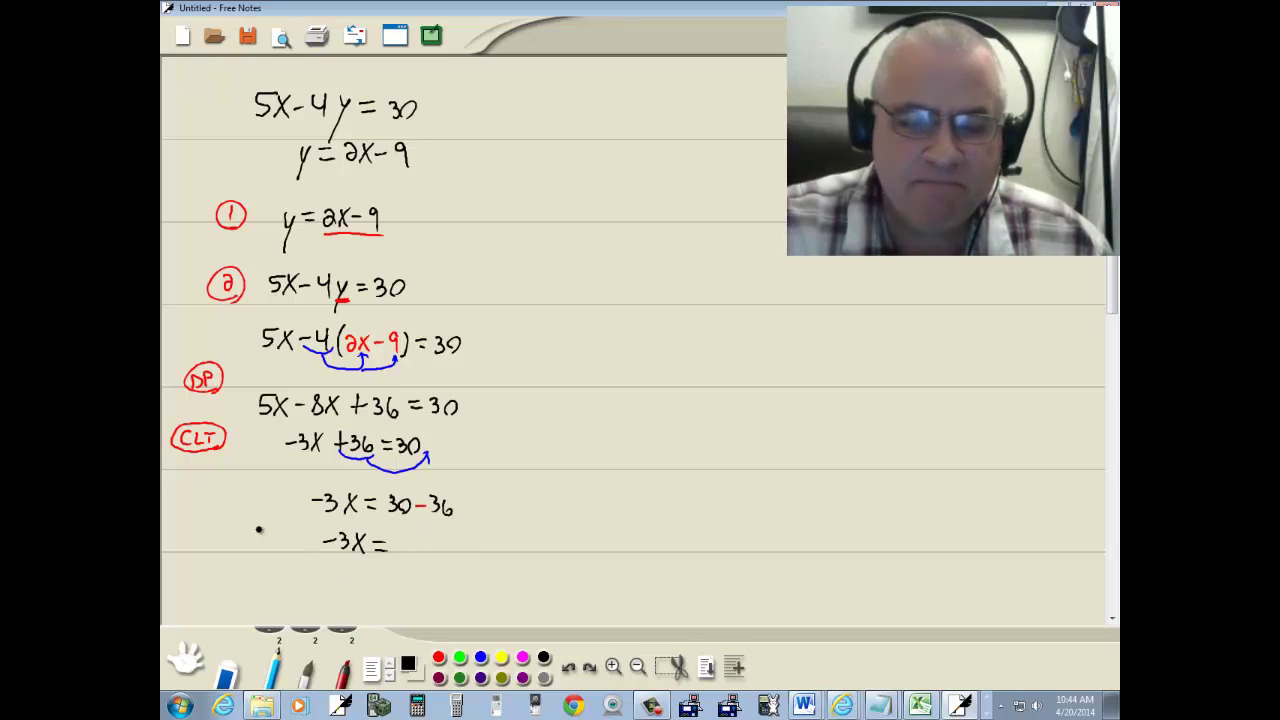
Tag a red circled CLT, write −3x = −6, and set up −3x over −3 alongside
{"action": "left_click", "coordinate": [439, 658]}
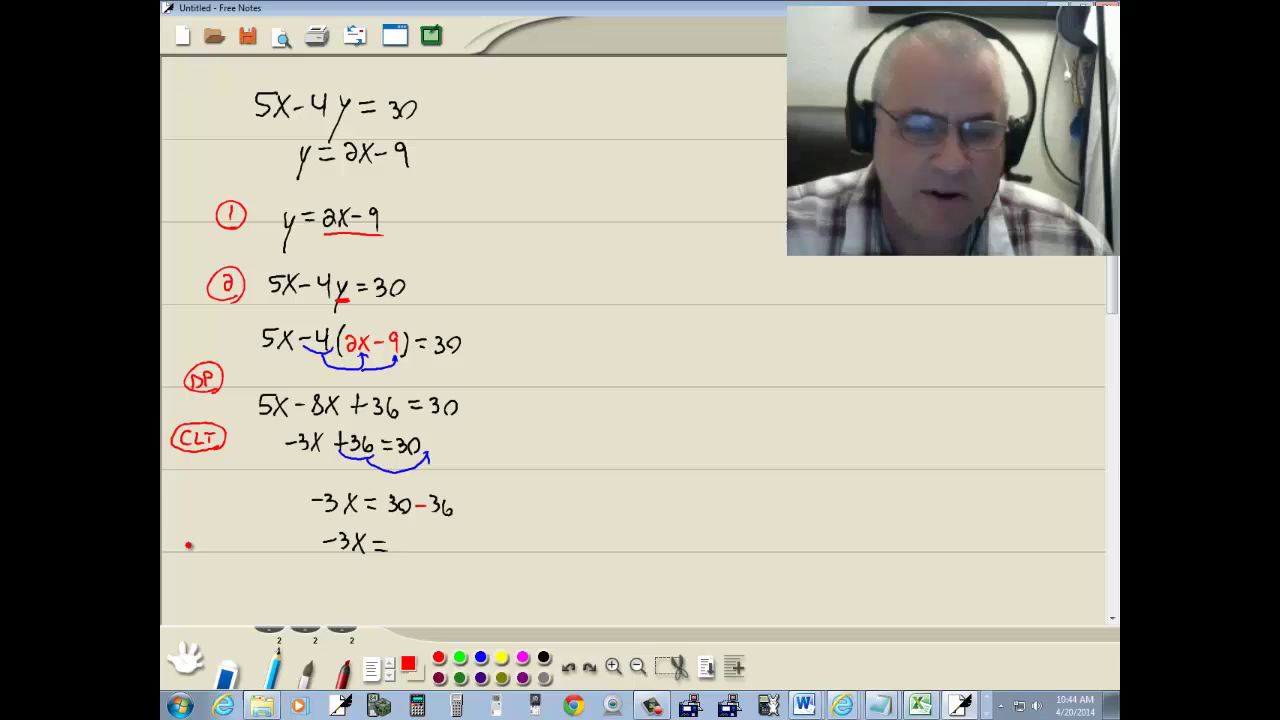
{"action": "left_click_drag", "start_coordinate": [196, 537], "coordinate": [190, 552]}
{"action": "mouse_move", "coordinate": [202, 536]}
{"action": "left_mouse_down"}
{"action": "mouse_move", "coordinate": [210, 552]}
{"action": "mouse_move", "coordinate": [226, 536]}
{"action": "left_mouse_up"}
{"action": "mouse_move", "coordinate": [232, 548]}
{"action": "left_mouse_down"}
{"action": "mouse_move", "coordinate": [204, 560]}
{"action": "mouse_move", "coordinate": [228, 551]}
{"action": "left_mouse_up"}
{"action": "left_click", "coordinate": [543, 658]}
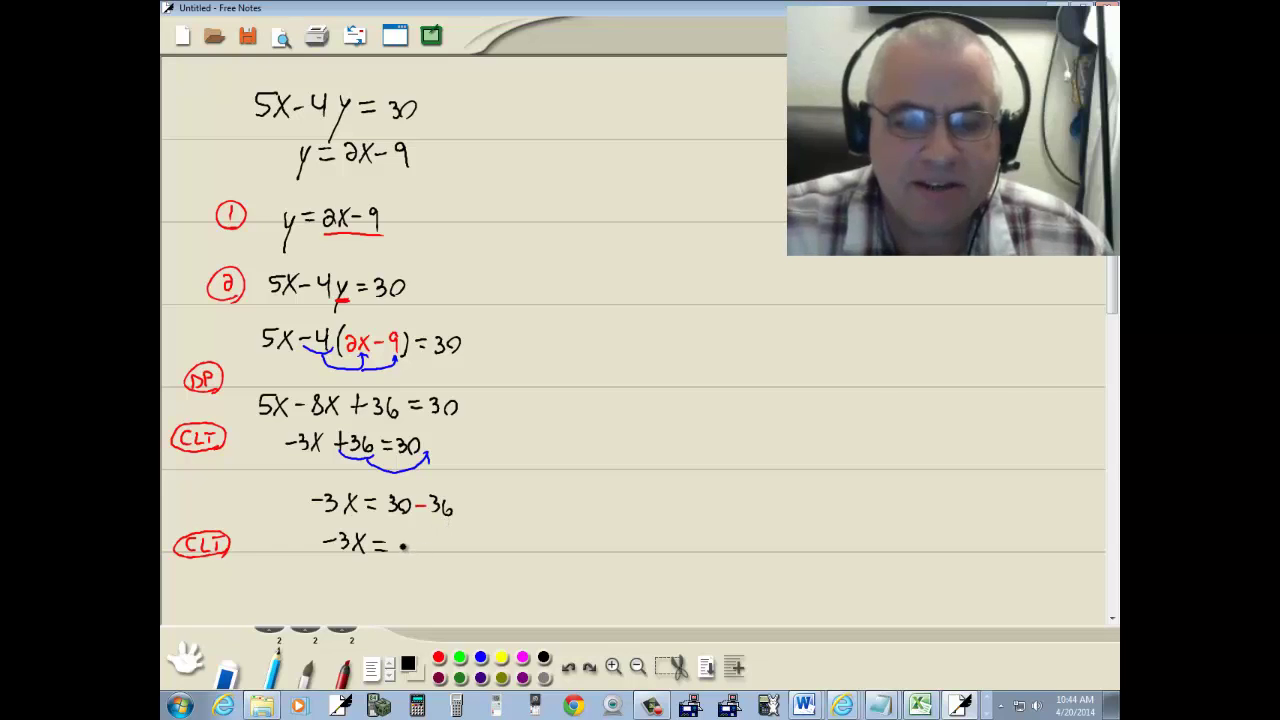
{"action": "mouse_move", "coordinate": [397, 546]}
{"action": "left_mouse_down"}
{"action": "mouse_move", "coordinate": [514, 523]}
{"action": "mouse_move", "coordinate": [503, 157]}
{"action": "mouse_move", "coordinate": [581, 160]}
{"action": "left_mouse_up"}
{"action": "mouse_move", "coordinate": [582, 136]}
{"action": "left_mouse_down"}
{"action": "mouse_move", "coordinate": [566, 162]}
{"action": "mouse_move", "coordinate": [588, 166]}
{"action": "mouse_move", "coordinate": [566, 189]}
{"action": "mouse_move", "coordinate": [618, 155]}
{"action": "left_mouse_up"}
Write = −6/−3 and strike out the −3s in green
{"action": "mouse_move", "coordinate": [602, 162]}
{"action": "left_mouse_down"}
{"action": "mouse_move", "coordinate": [650, 158]}
{"action": "mouse_move", "coordinate": [662, 166]}
{"action": "mouse_move", "coordinate": [651, 192]}
{"action": "left_mouse_up"}
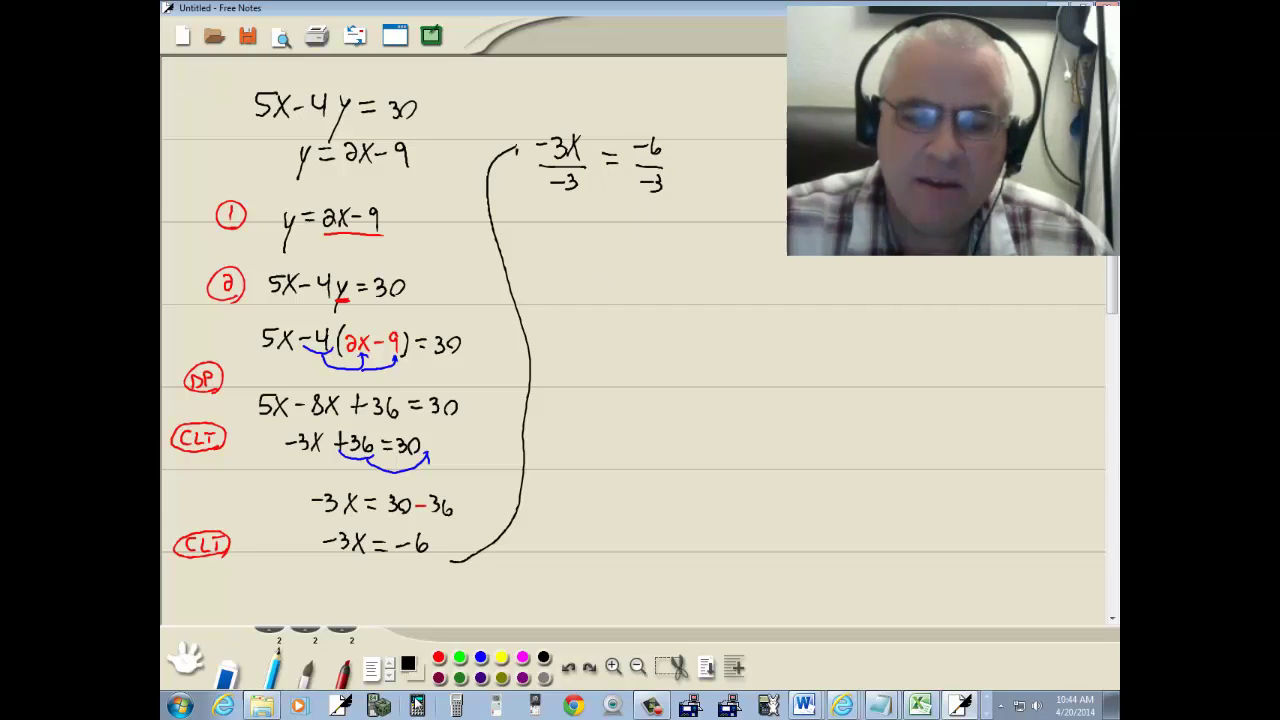
{"action": "left_click", "coordinate": [459, 678]}
{"action": "left_click_drag", "start_coordinate": [536, 165], "coordinate": [572, 138]}
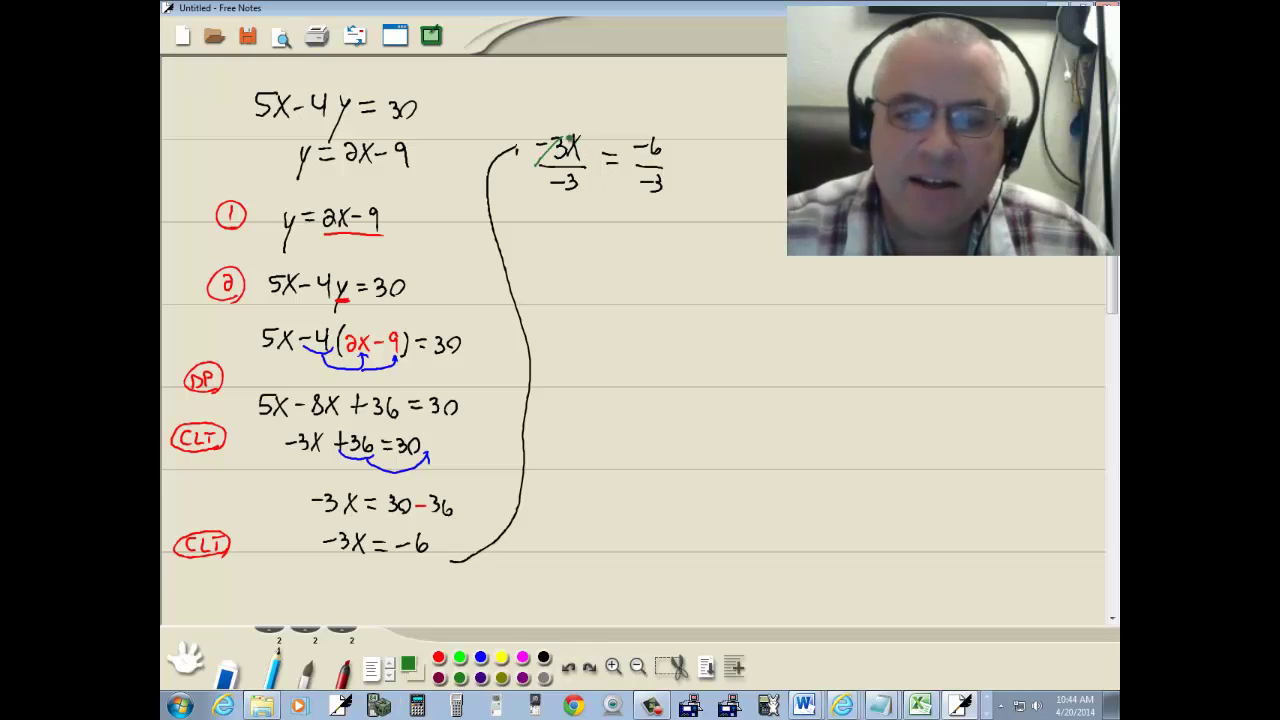
{"action": "left_click_drag", "start_coordinate": [546, 199], "coordinate": [579, 174]}
Write x = 2 below the division and add a red circled 3 for the next step
{"action": "left_click", "coordinate": [544, 658]}
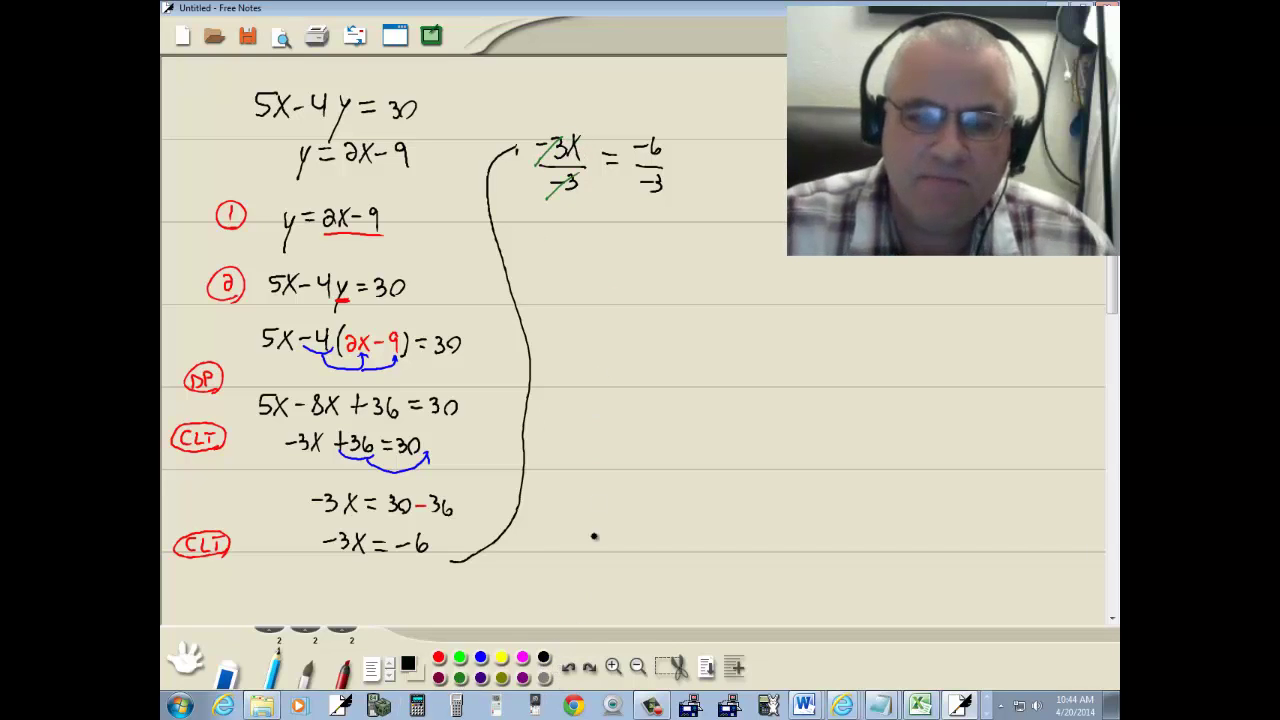
{"action": "mouse_move", "coordinate": [588, 228]}
{"action": "left_mouse_down"}
{"action": "mouse_move", "coordinate": [569, 256]}
{"action": "mouse_move", "coordinate": [610, 236]}
{"action": "left_mouse_up"}
{"action": "left_click_drag", "start_coordinate": [597, 246], "coordinate": [645, 252]}
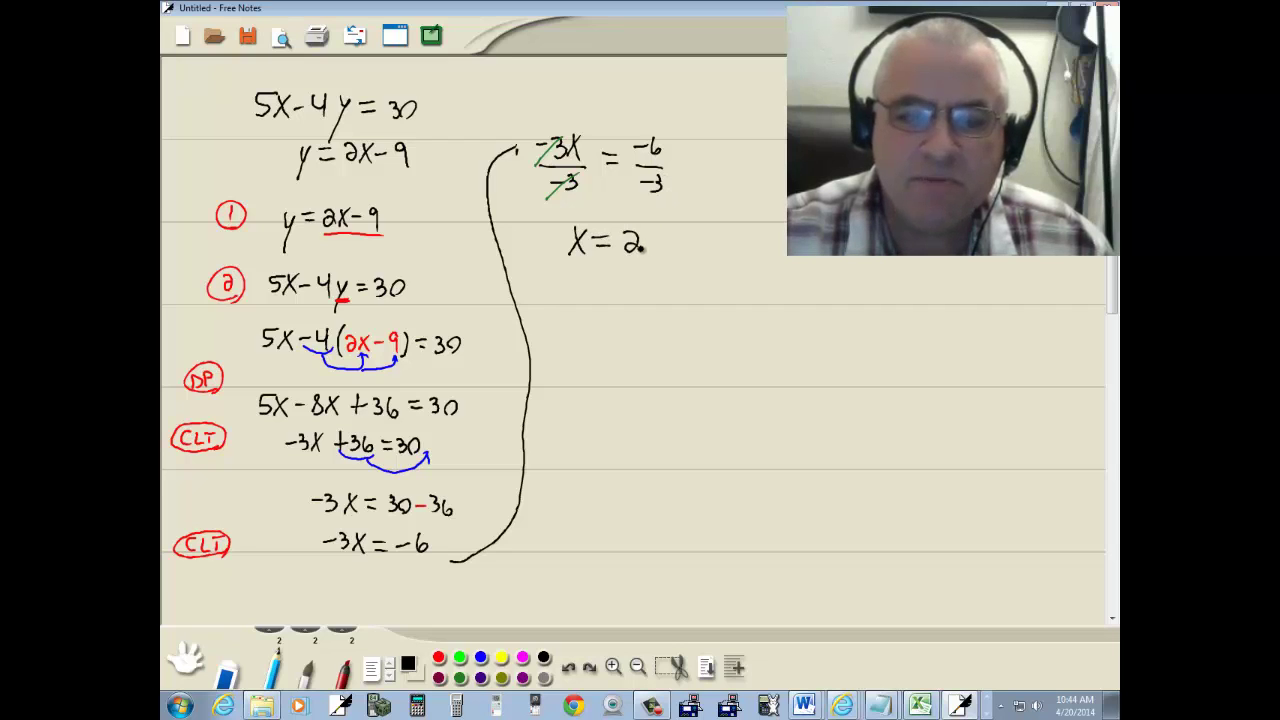
{"action": "left_click", "coordinate": [439, 658]}
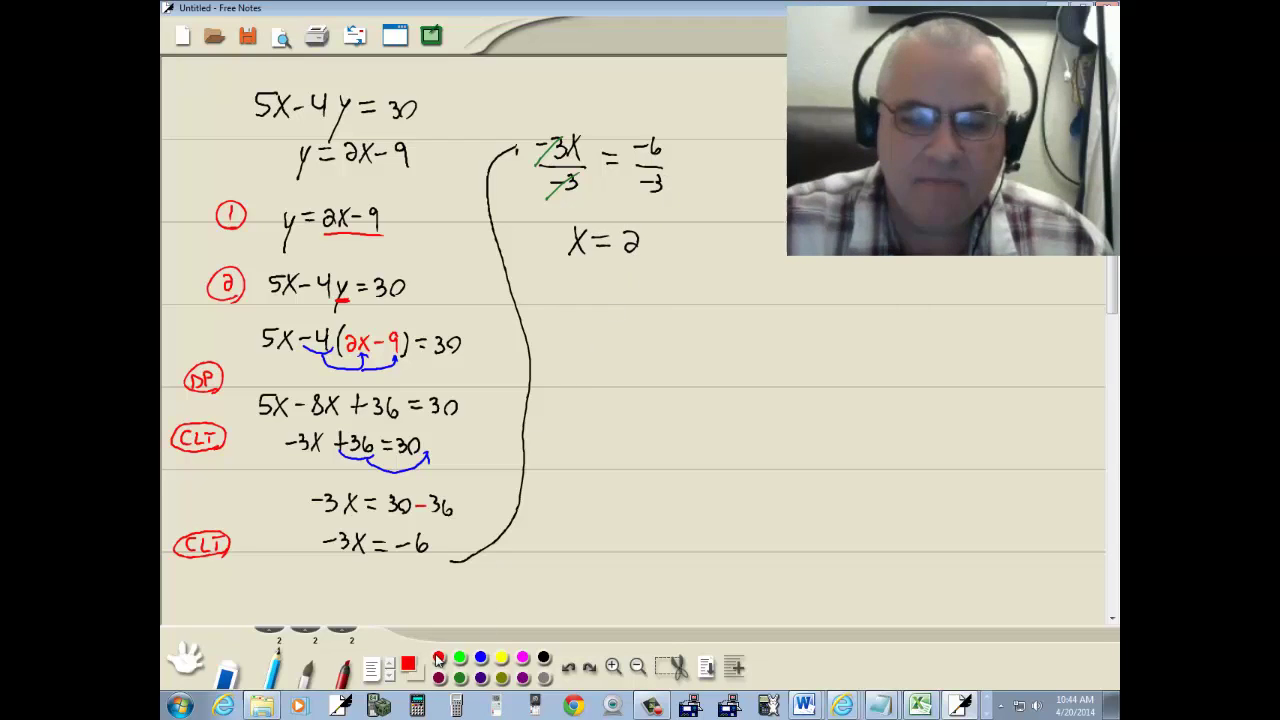
{"action": "mouse_move", "coordinate": [539, 300]}
{"action": "left_mouse_down"}
{"action": "mouse_move", "coordinate": [541, 322]}
{"action": "mouse_move", "coordinate": [545, 292]}
{"action": "left_mouse_up"}
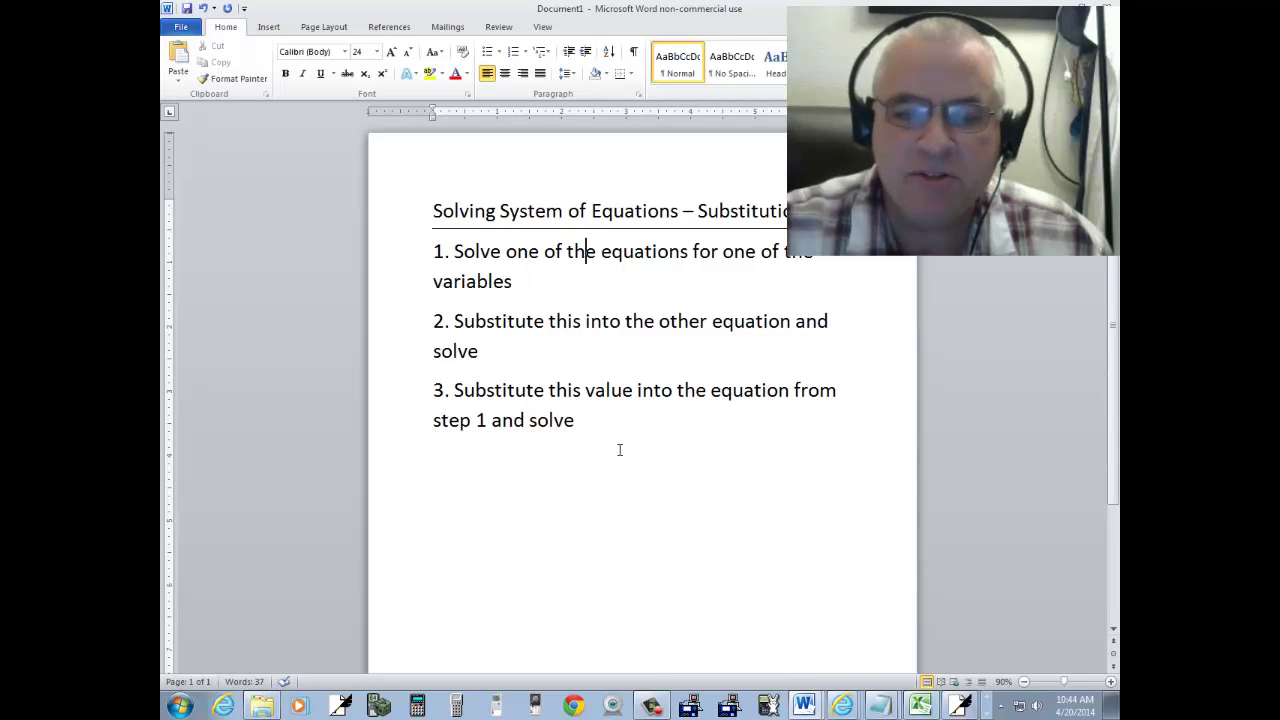
{"action": "key", "text": "alt+Tab"}
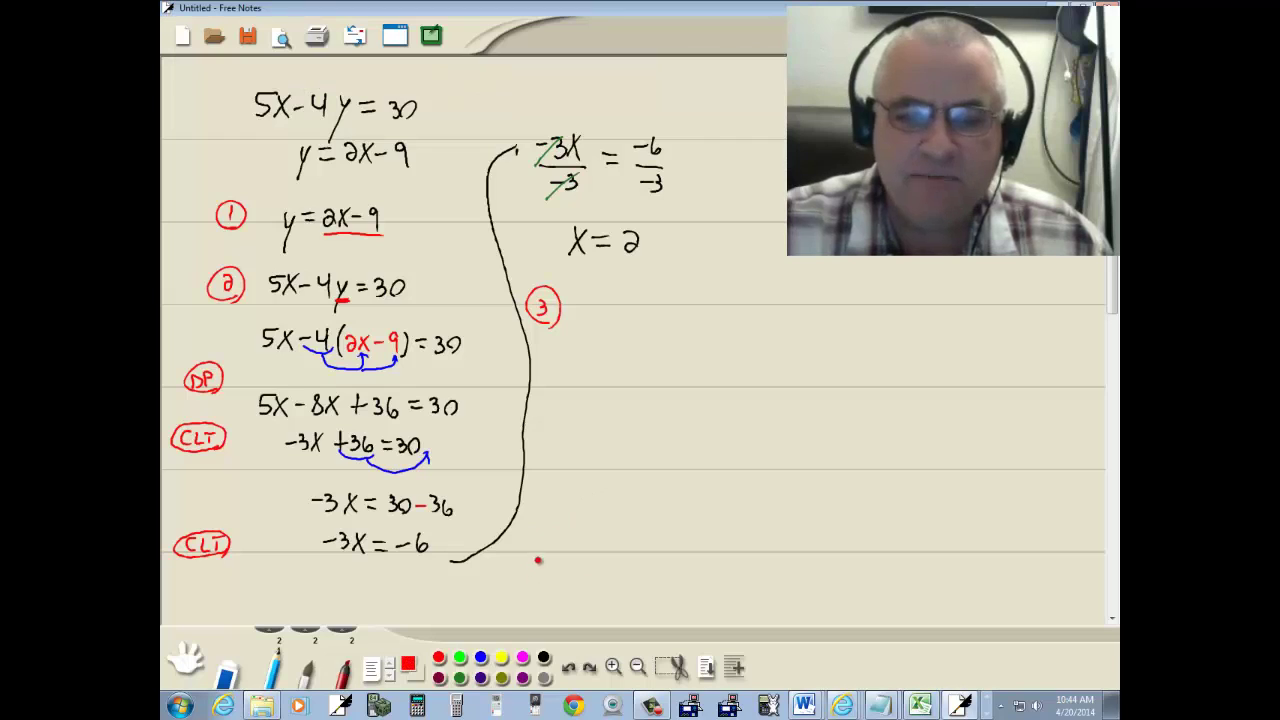
In black ink, write y = 2x - 9 beside the circled 3
{"action": "left_click", "coordinate": [543, 657]}
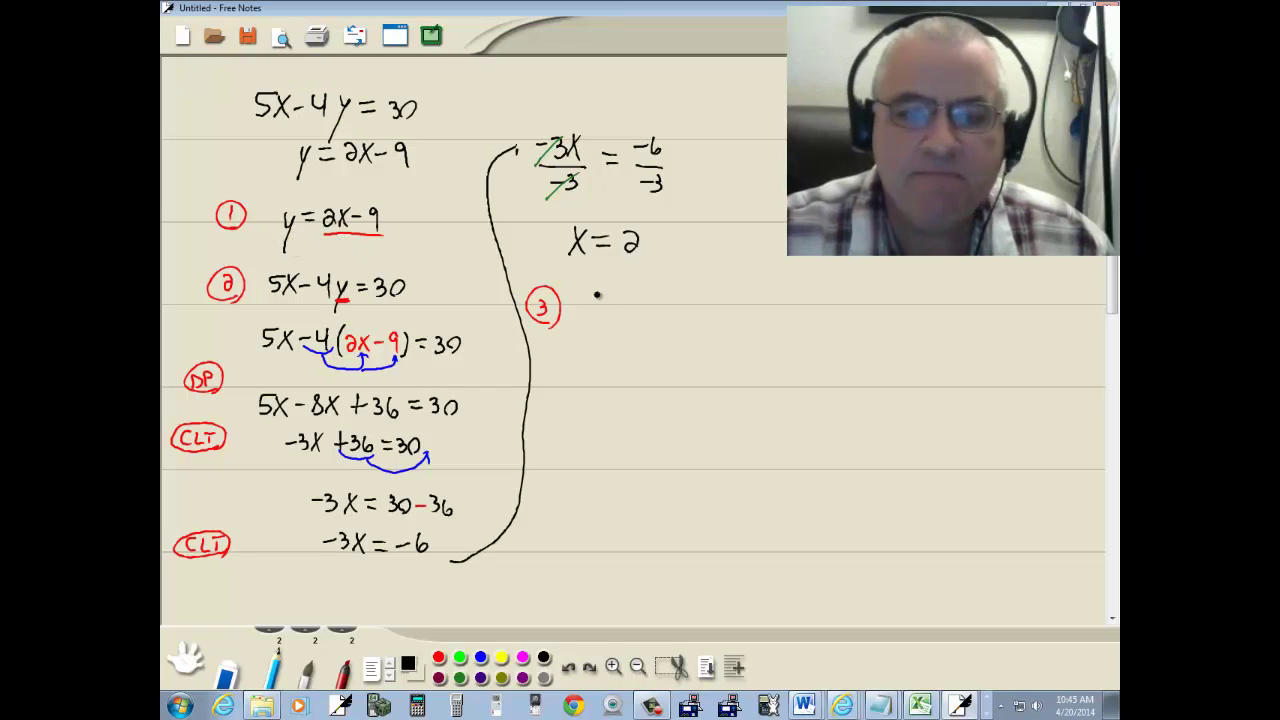
{"action": "left_click_drag", "start_coordinate": [595, 305], "coordinate": [601, 322]}
{"action": "mouse_move", "coordinate": [607, 305]}
{"action": "left_mouse_down"}
{"action": "mouse_move", "coordinate": [592, 343]}
{"action": "mouse_move", "coordinate": [669, 316]}
{"action": "left_mouse_up"}
{"action": "left_click_drag", "start_coordinate": [690, 306], "coordinate": [686, 328]}
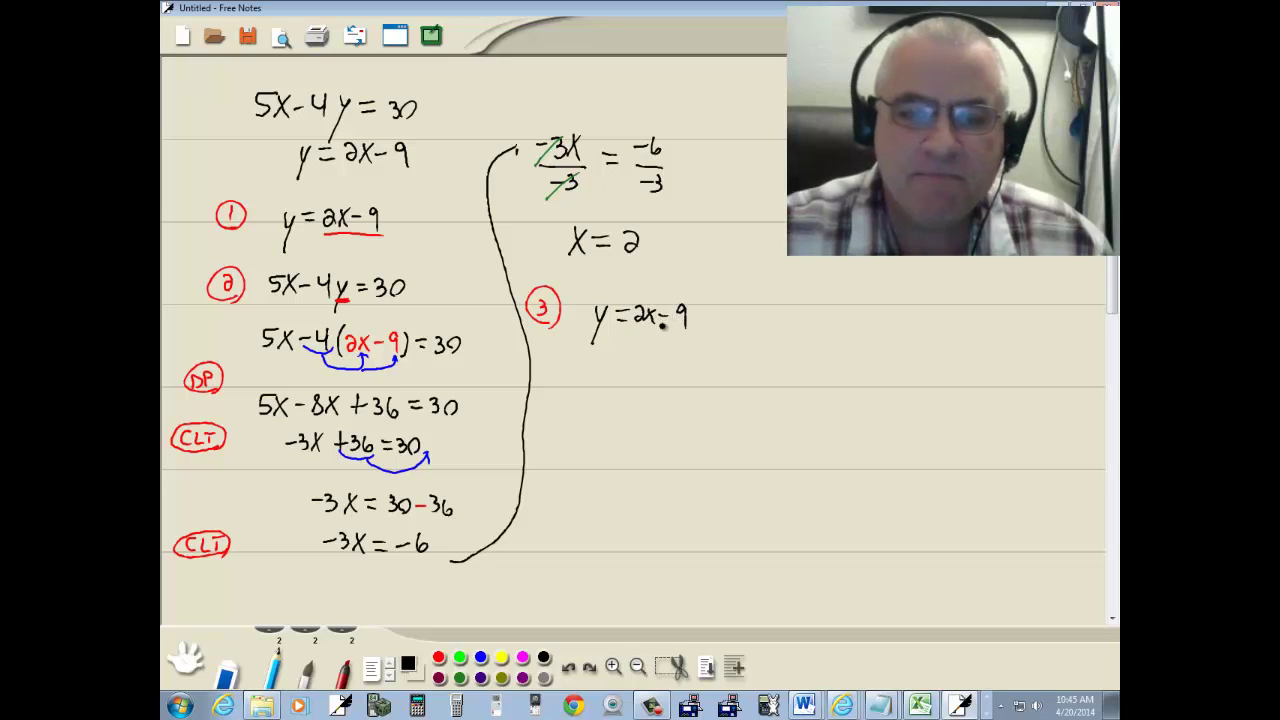
Underline the 2 in X = 2 in red, then write y = 2(2) - 9 with a red 2
{"action": "left_click", "coordinate": [439, 657]}
{"action": "left_click_drag", "start_coordinate": [620, 258], "coordinate": [640, 258]}
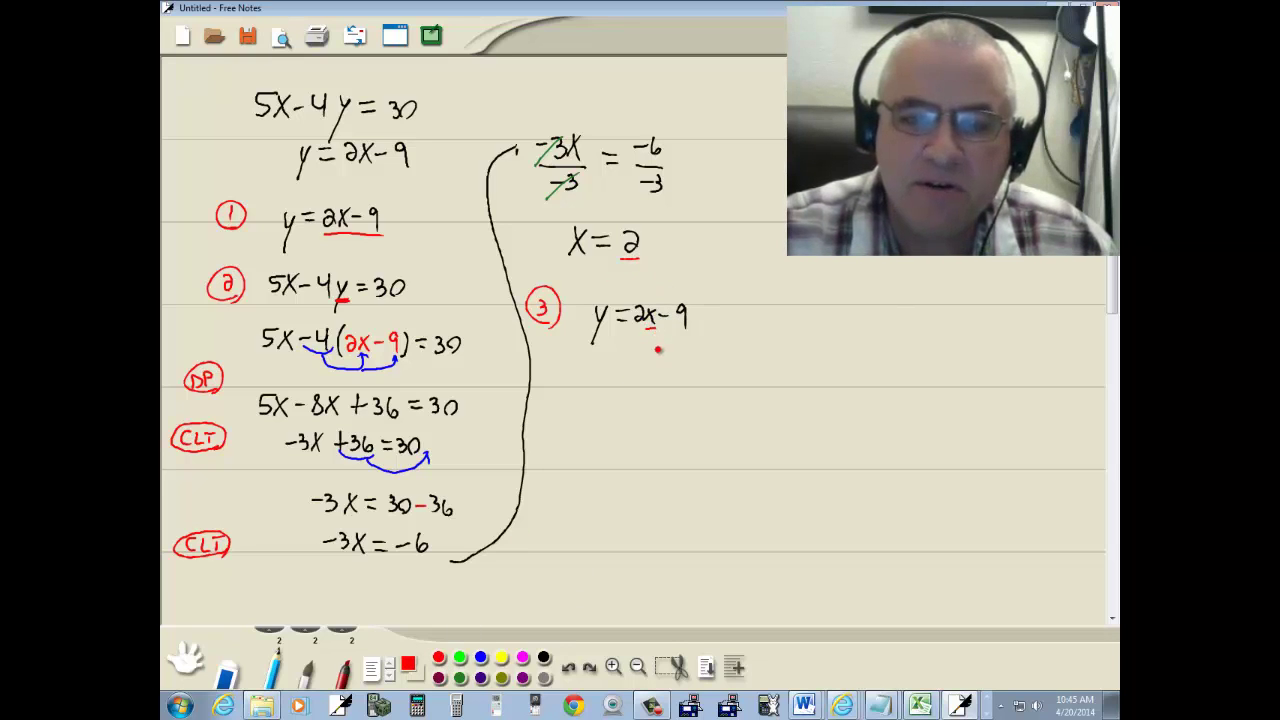
{"action": "left_click", "coordinate": [543, 658]}
{"action": "mouse_move", "coordinate": [598, 372]}
{"action": "left_mouse_down"}
{"action": "mouse_move", "coordinate": [592, 410]}
{"action": "mouse_move", "coordinate": [625, 377]}
{"action": "left_mouse_up"}
{"action": "mouse_move", "coordinate": [615, 387]}
{"action": "left_mouse_down"}
{"action": "mouse_move", "coordinate": [686, 396]}
{"action": "mouse_move", "coordinate": [711, 378]}
{"action": "mouse_move", "coordinate": [728, 395]}
{"action": "mouse_move", "coordinate": [674, 393]}
{"action": "left_mouse_up"}
{"action": "left_click", "coordinate": [439, 658]}
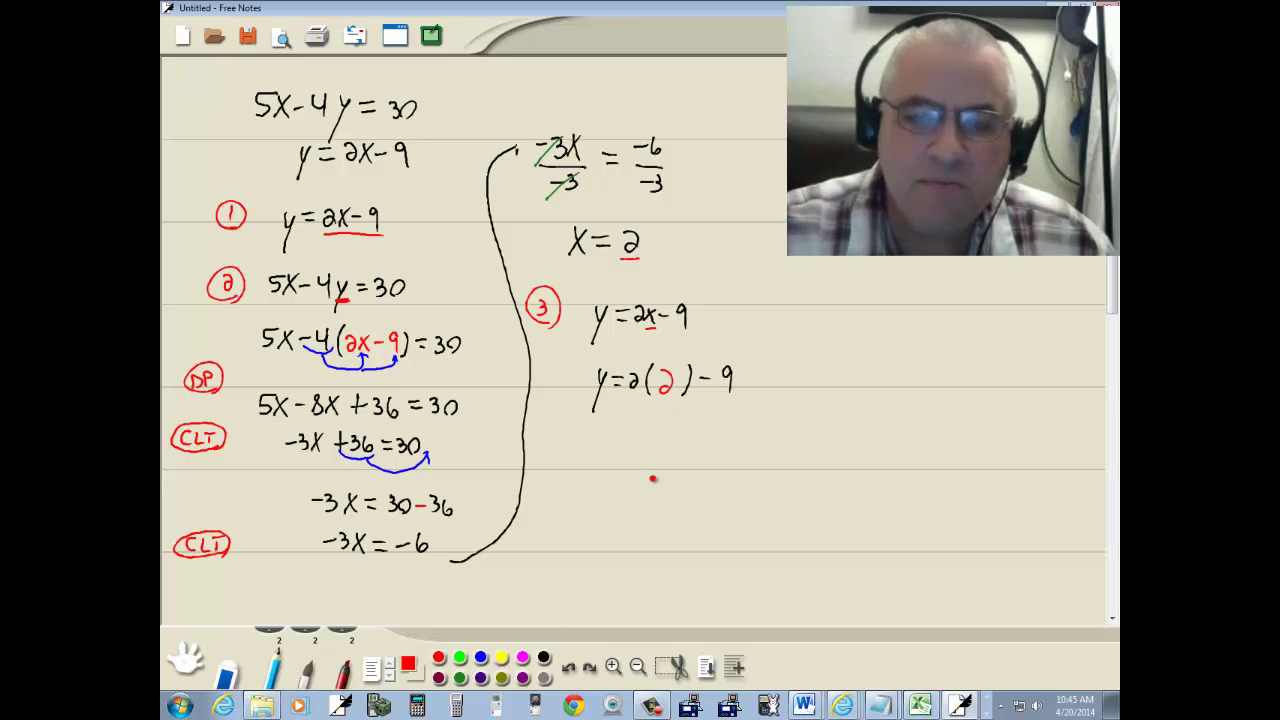
{"action": "left_click", "coordinate": [543, 657]}
Write the simplified line y = 4 - 9 below
{"action": "mouse_move", "coordinate": [609, 428]}
{"action": "left_mouse_down"}
{"action": "mouse_move", "coordinate": [600, 470]}
{"action": "mouse_move", "coordinate": [607, 440]}
{"action": "left_mouse_up"}
{"action": "left_click_drag", "start_coordinate": [623, 435], "coordinate": [666, 446]}
{"action": "mouse_move", "coordinate": [662, 426]}
{"action": "left_mouse_down"}
{"action": "mouse_move", "coordinate": [660, 454]}
{"action": "mouse_move", "coordinate": [678, 441]}
{"action": "left_mouse_up"}
{"action": "left_click_drag", "start_coordinate": [698, 432], "coordinate": [690, 460]}
Write y = -5 on the bottom line and begin the ordered pair (2, -5)
{"action": "mouse_move", "coordinate": [620, 497]}
{"action": "left_mouse_down"}
{"action": "mouse_move", "coordinate": [609, 528]}
{"action": "mouse_move", "coordinate": [619, 503]}
{"action": "left_mouse_up"}
{"action": "left_click_drag", "start_coordinate": [630, 497], "coordinate": [641, 497]}
{"action": "left_click_drag", "start_coordinate": [630, 503], "coordinate": [684, 491]}
{"action": "left_click_drag", "start_coordinate": [668, 493], "coordinate": [672, 510]}
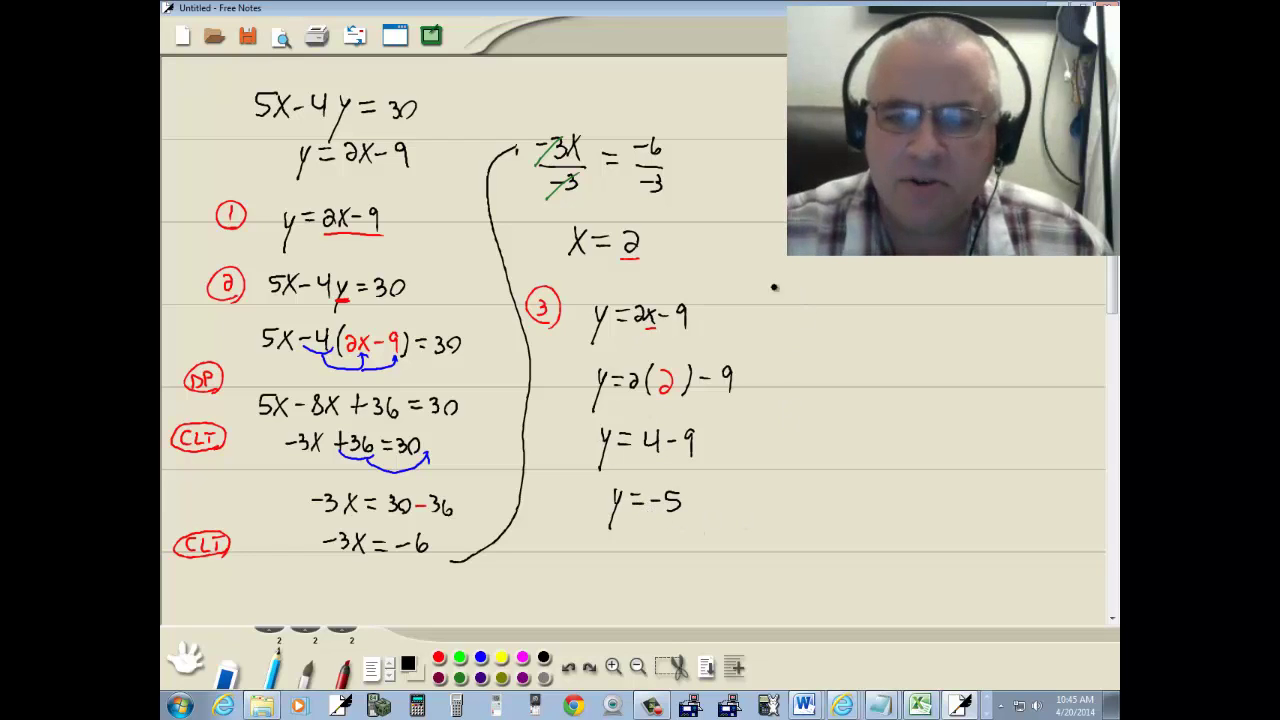
{"action": "mouse_move", "coordinate": [809, 286]}
{"action": "left_mouse_down"}
{"action": "mouse_move", "coordinate": [813, 319]}
{"action": "mouse_move", "coordinate": [822, 302]}
{"action": "mouse_move", "coordinate": [834, 318]}
{"action": "mouse_move", "coordinate": [879, 318]}
{"action": "mouse_move", "coordinate": [800, 338]}
{"action": "mouse_move", "coordinate": [786, 278]}
{"action": "mouse_move", "coordinate": [906, 276]}
{"action": "mouse_move", "coordinate": [884, 335]}
{"action": "left_mouse_up"}
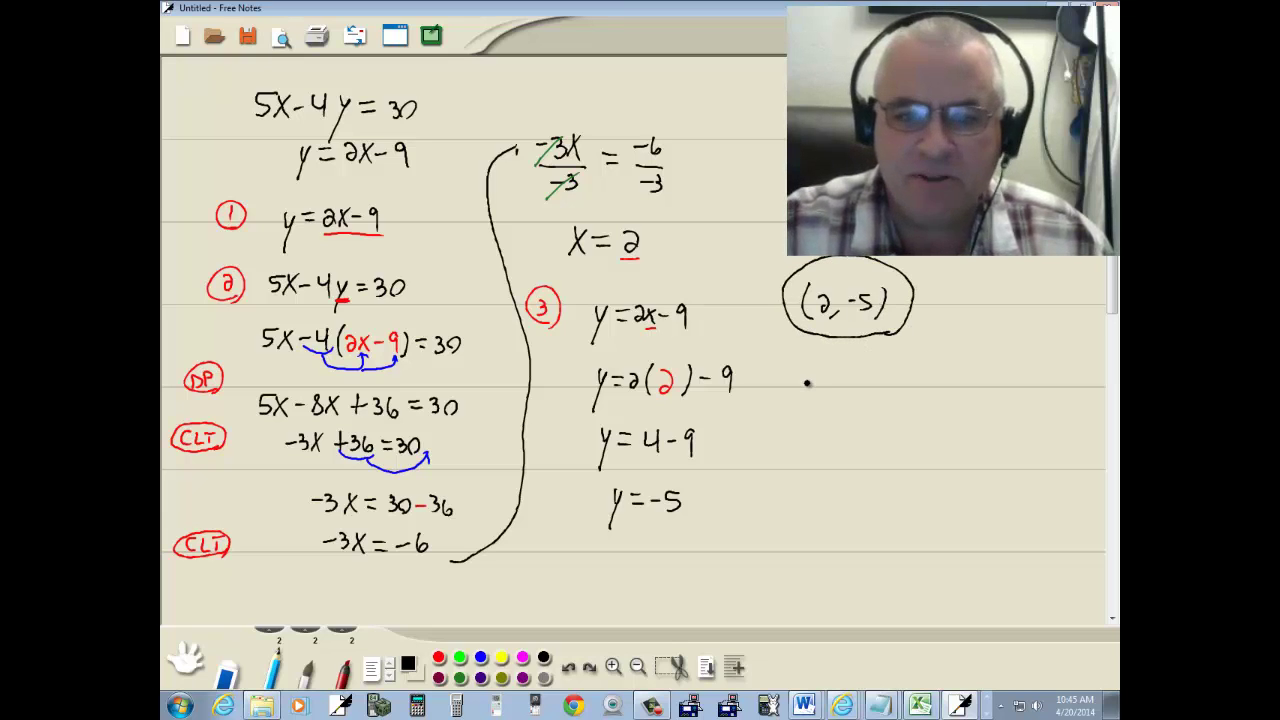